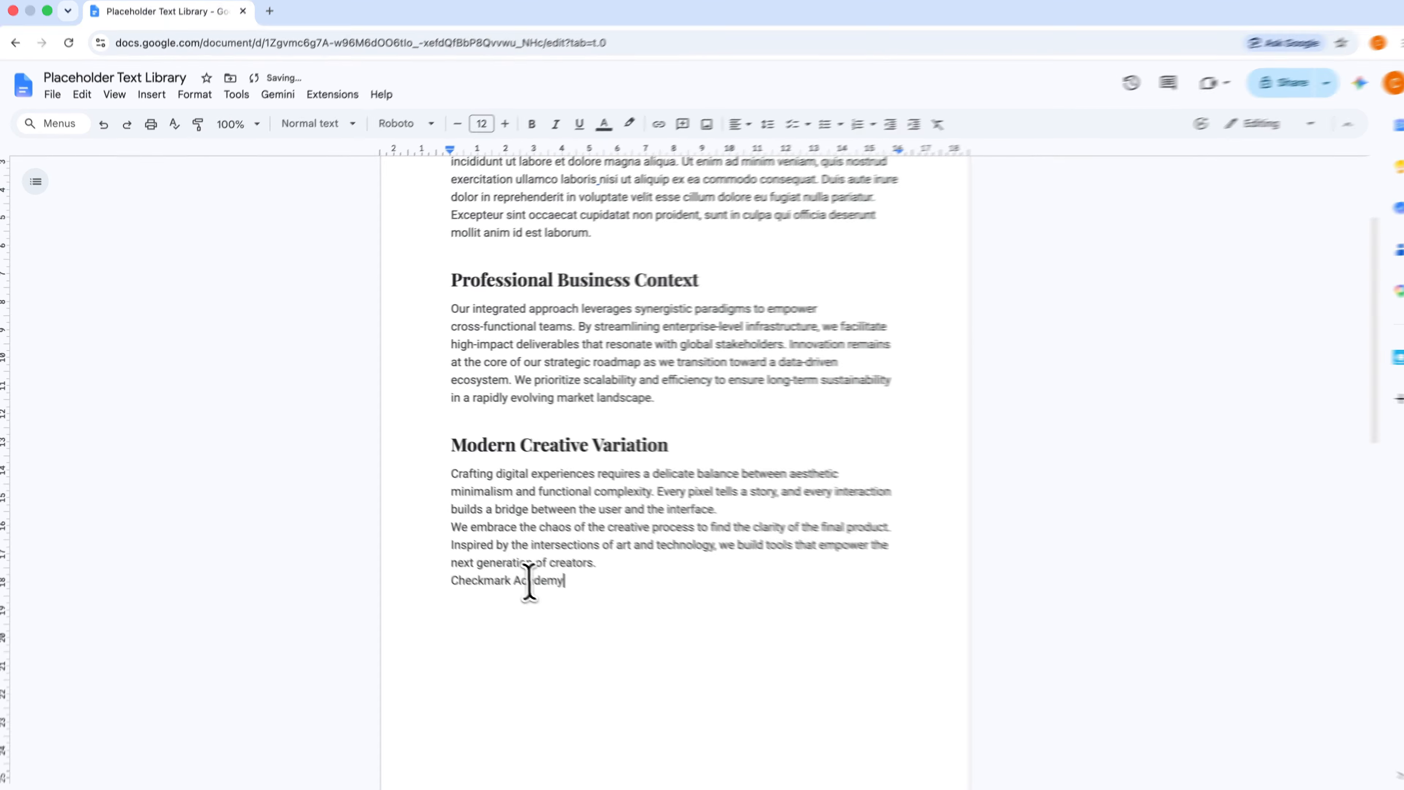
Apply the Heading 1 style to the "Checkmark Academy" line at the end of the document
{"action": "triple_click", "coordinate": [504, 578]}
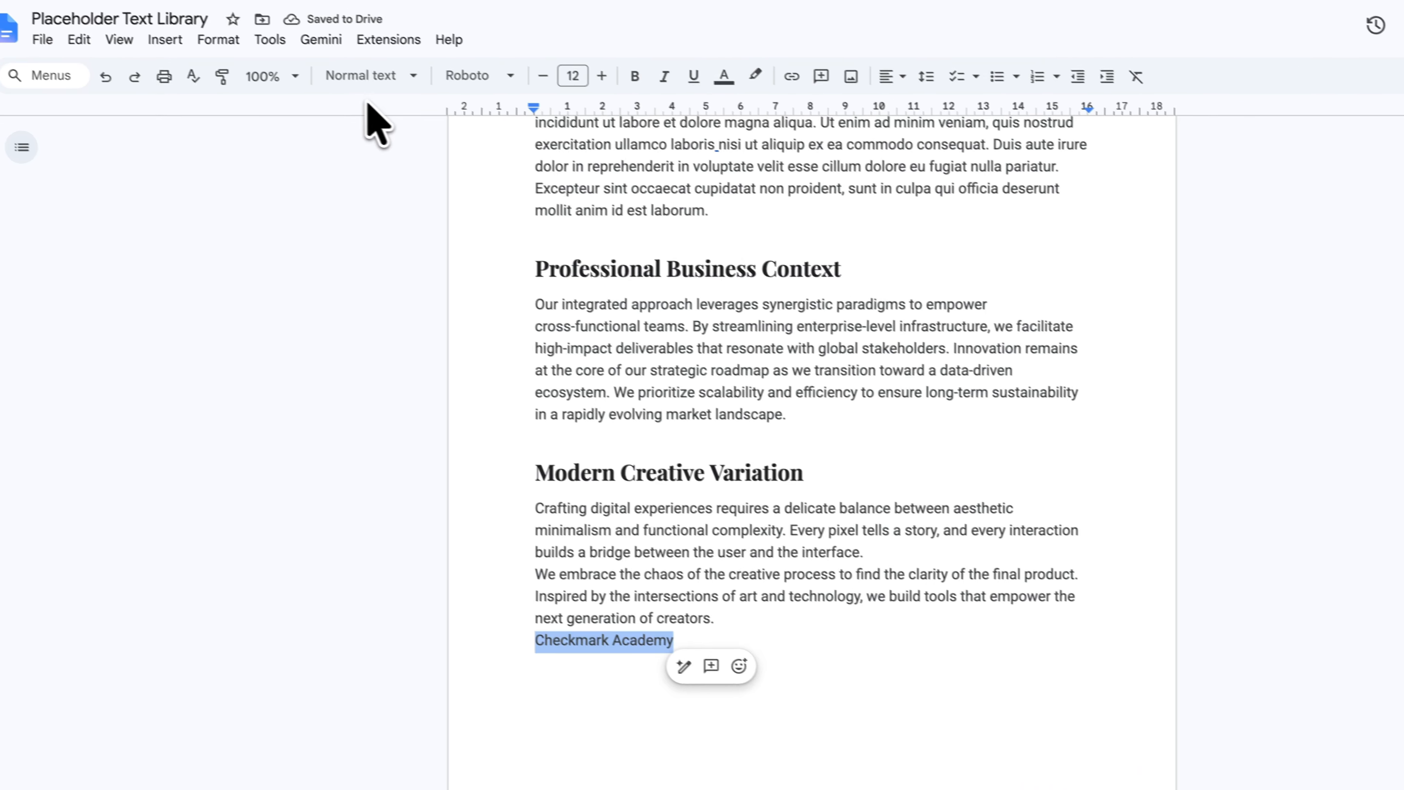
{"action": "left_click", "coordinate": [337, 74]}
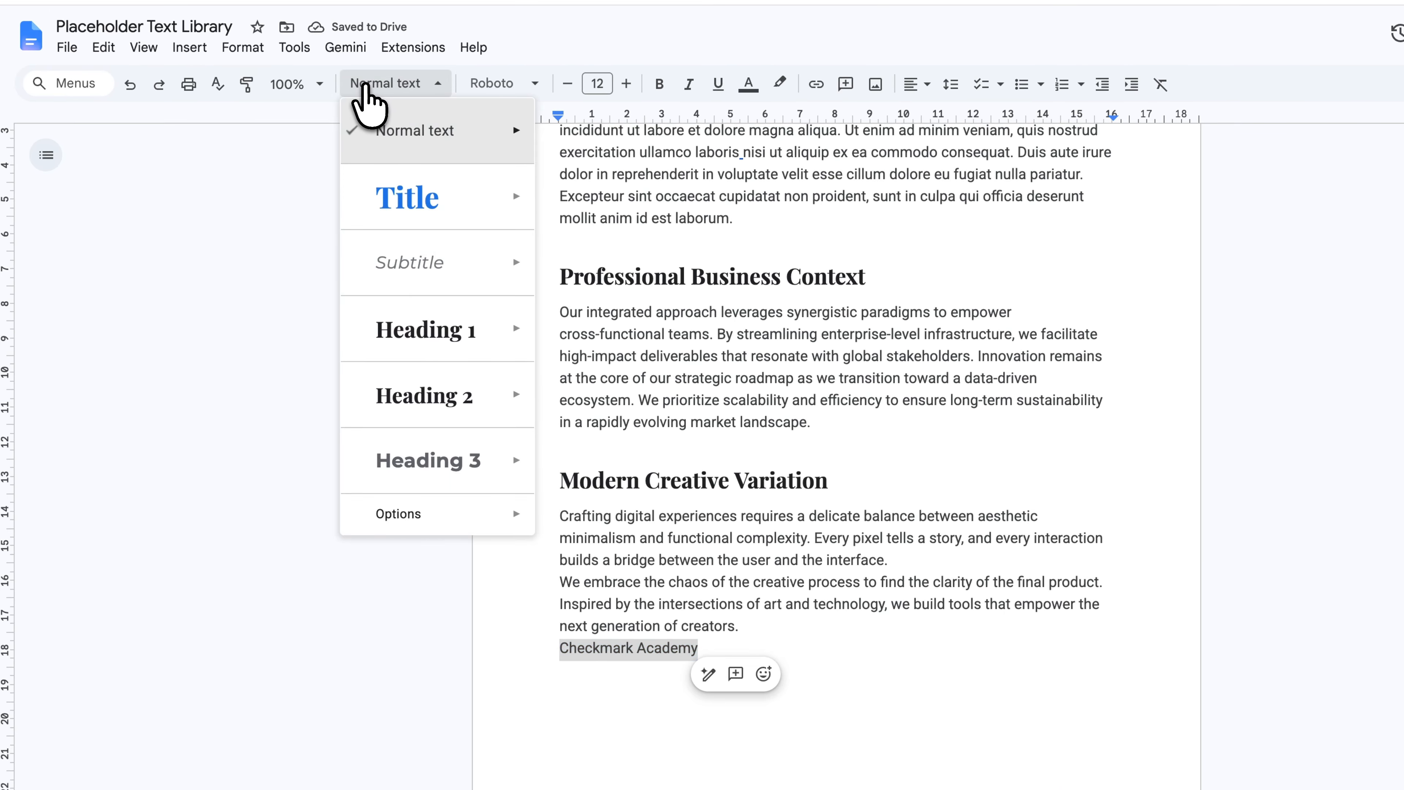
{"action": "mouse_move", "coordinate": [407, 339]}
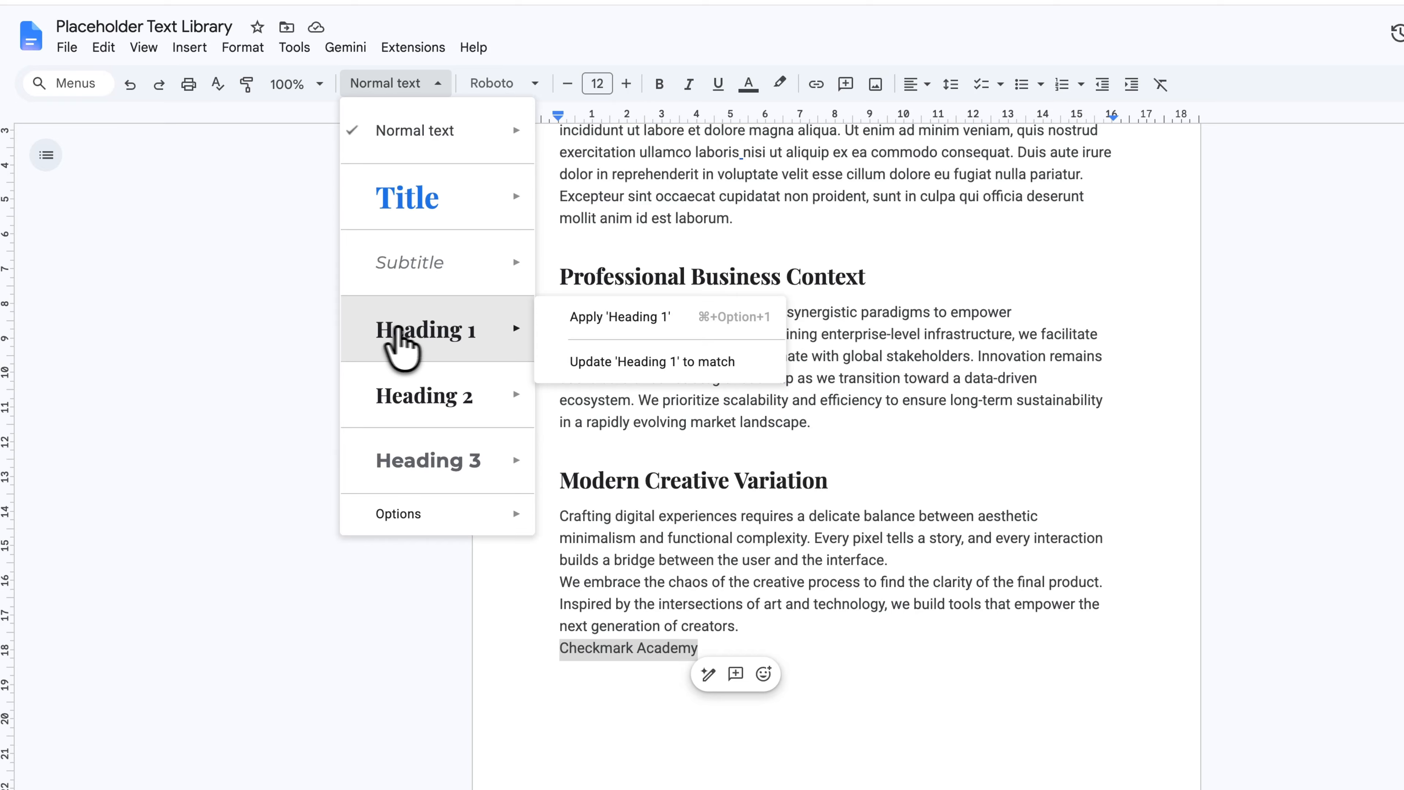
{"action": "left_click", "coordinate": [431, 332]}
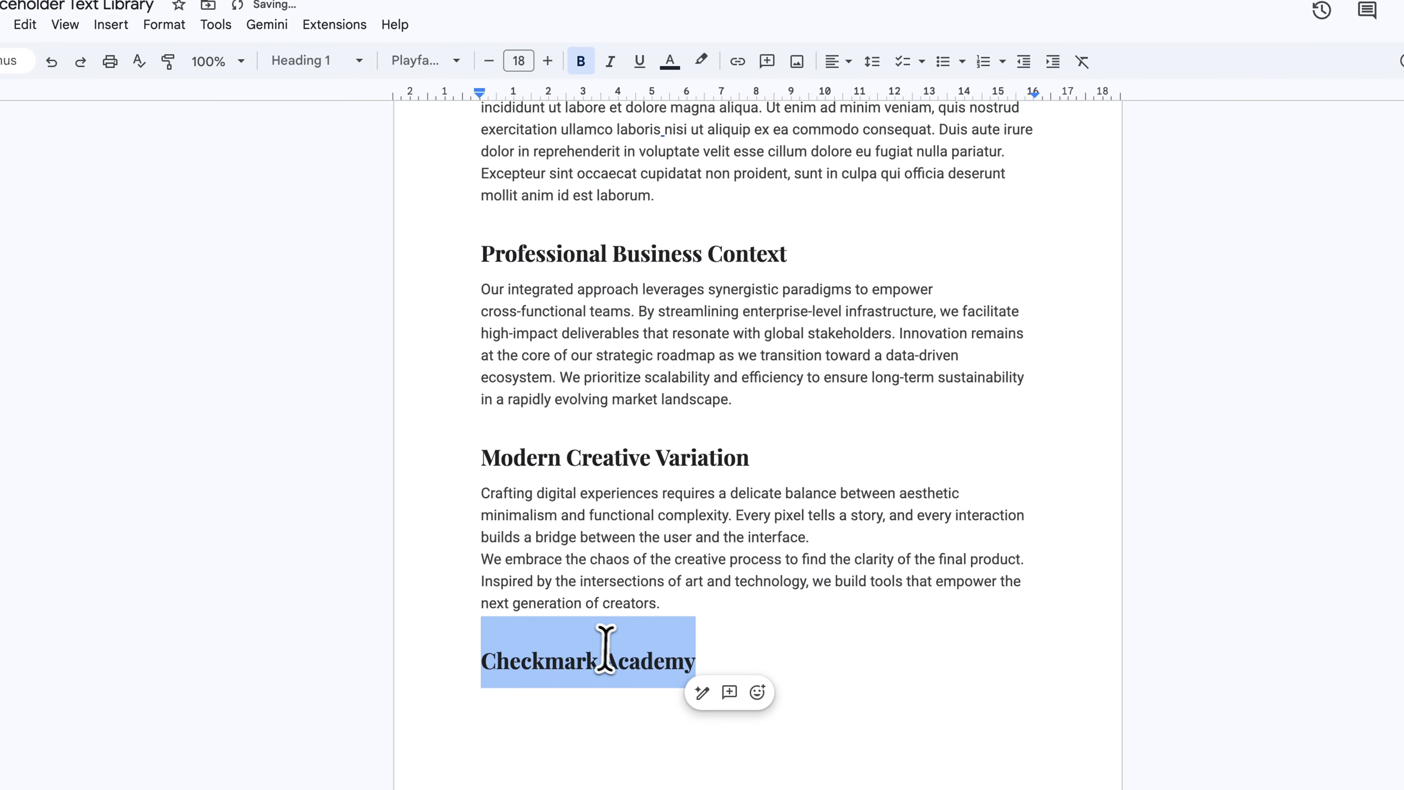
{"action": "left_click", "coordinate": [685, 658]}
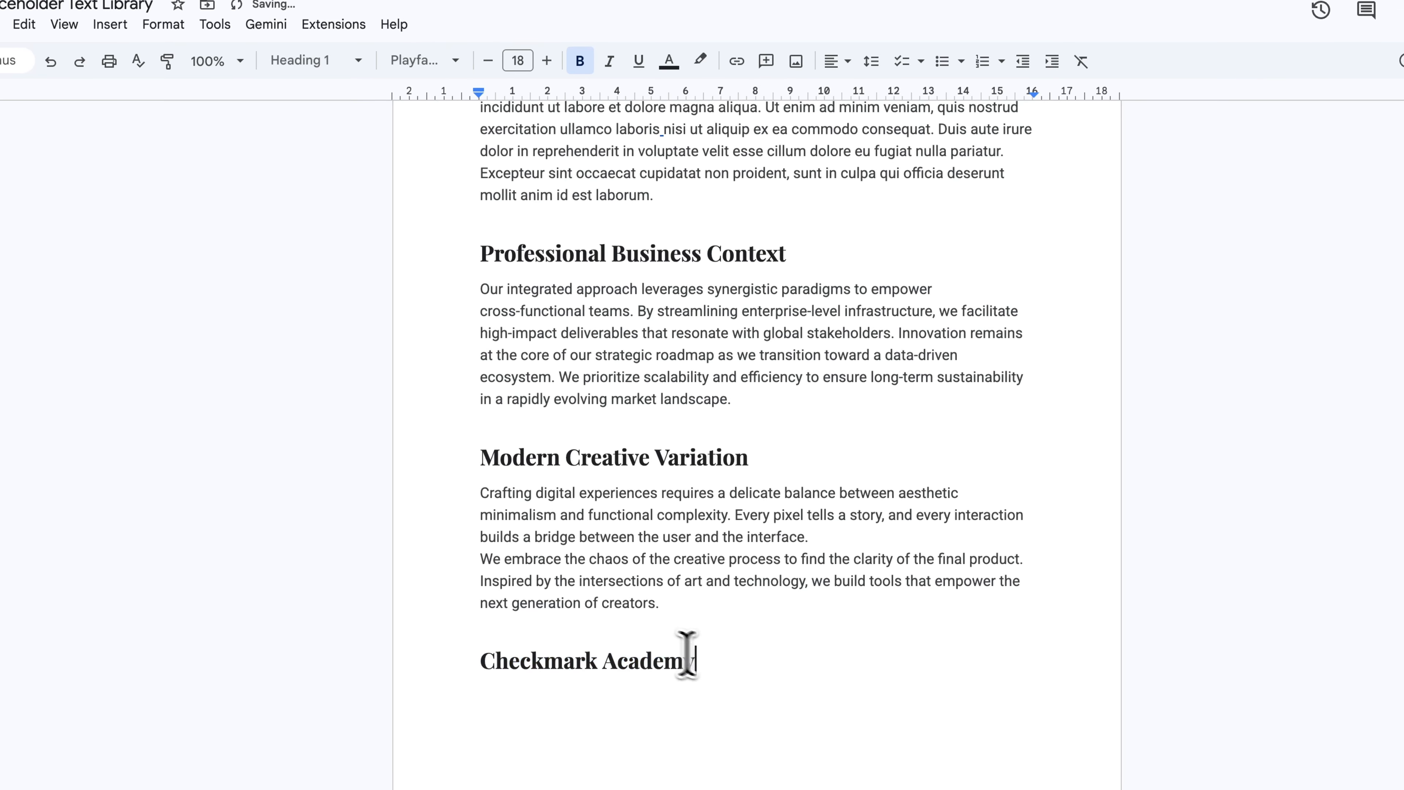
Format the "Checkmark Academy" heading with font size 23, italic and red text
{"action": "triple_click", "coordinate": [619, 660]}
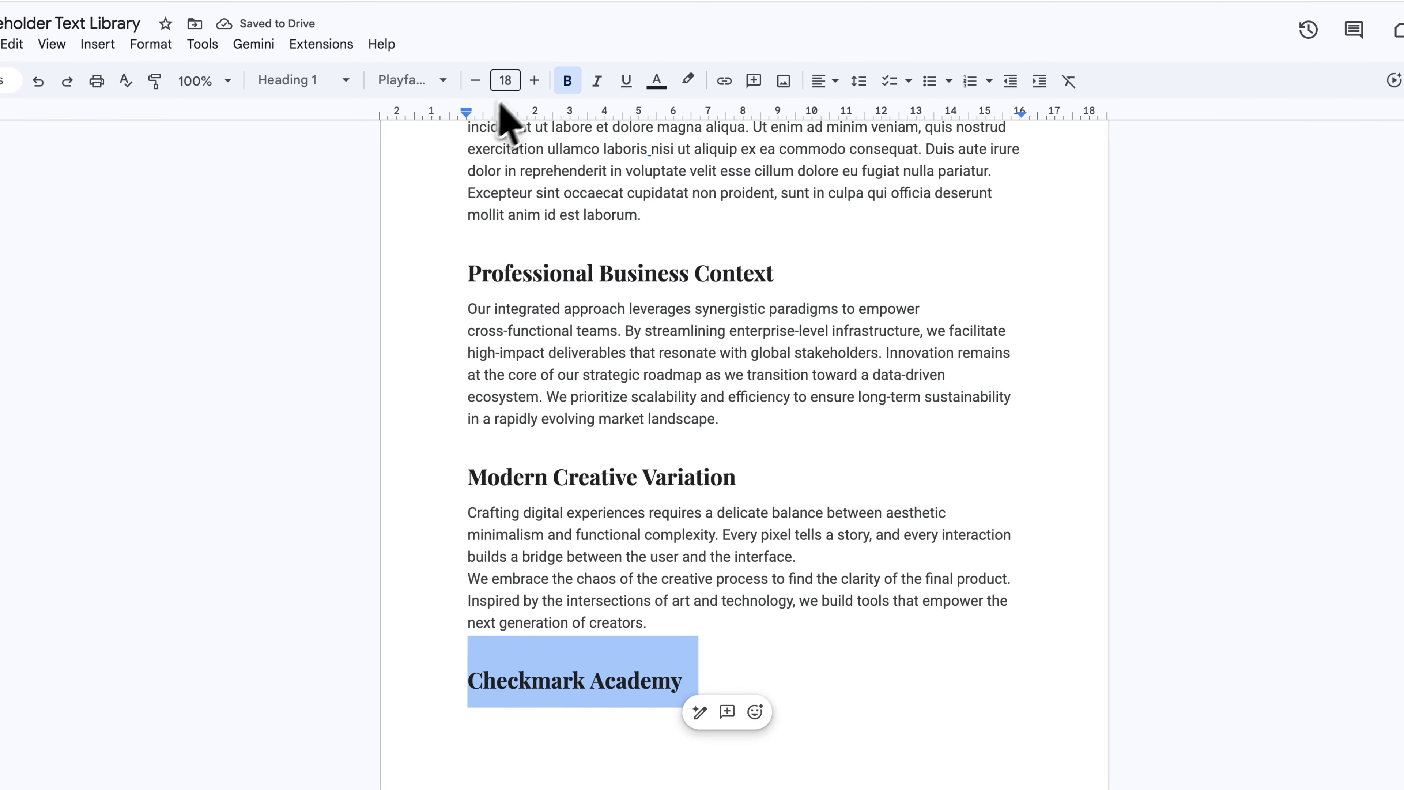
{"action": "left_click", "coordinate": [533, 81]}
{"action": "left_click", "coordinate": [533, 81]}
{"action": "left_click", "coordinate": [534, 81]}
{"action": "left_click", "coordinate": [534, 81]}
{"action": "left_click", "coordinate": [534, 81]}
{"action": "left_click", "coordinate": [596, 81]}
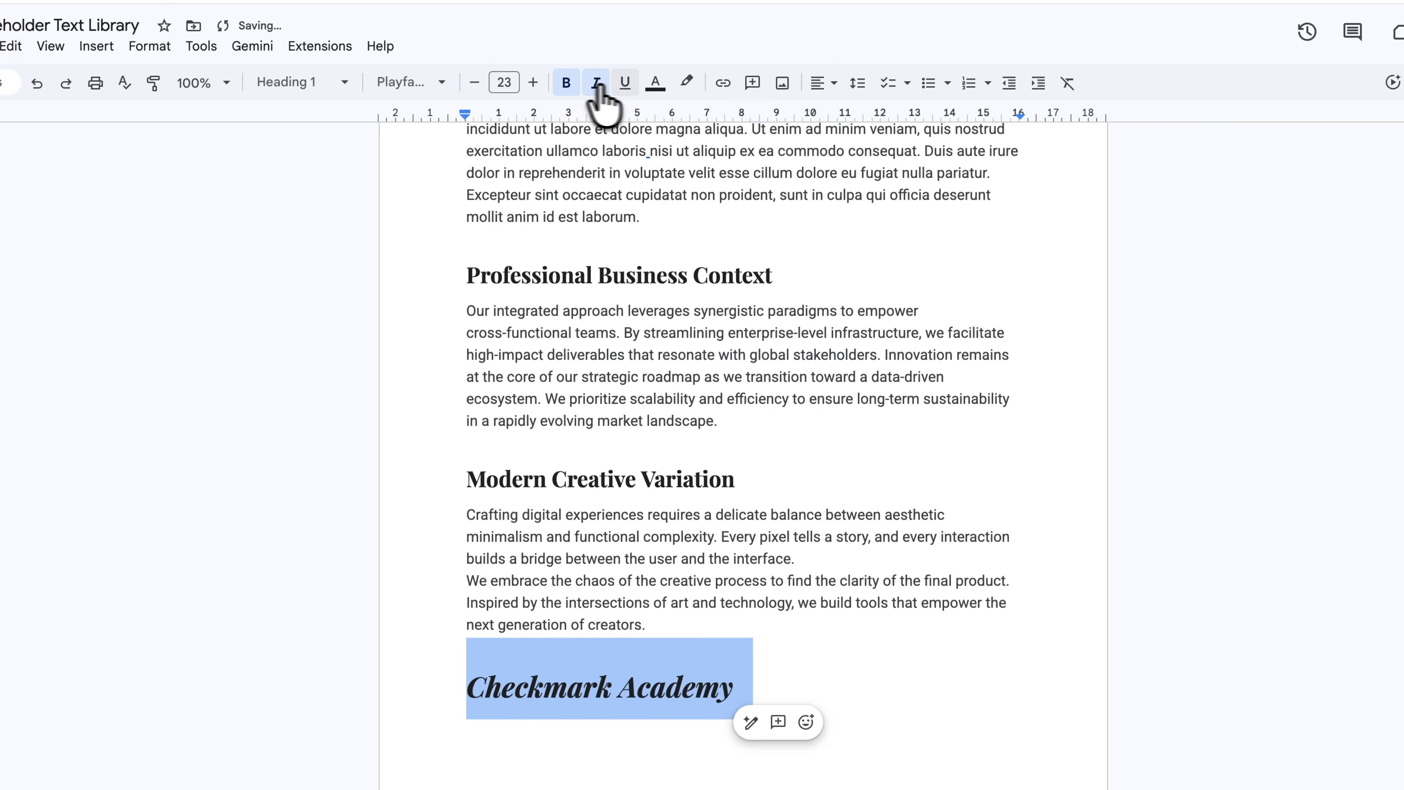
{"action": "left_click", "coordinate": [656, 84]}
{"action": "left_click", "coordinate": [680, 138]}
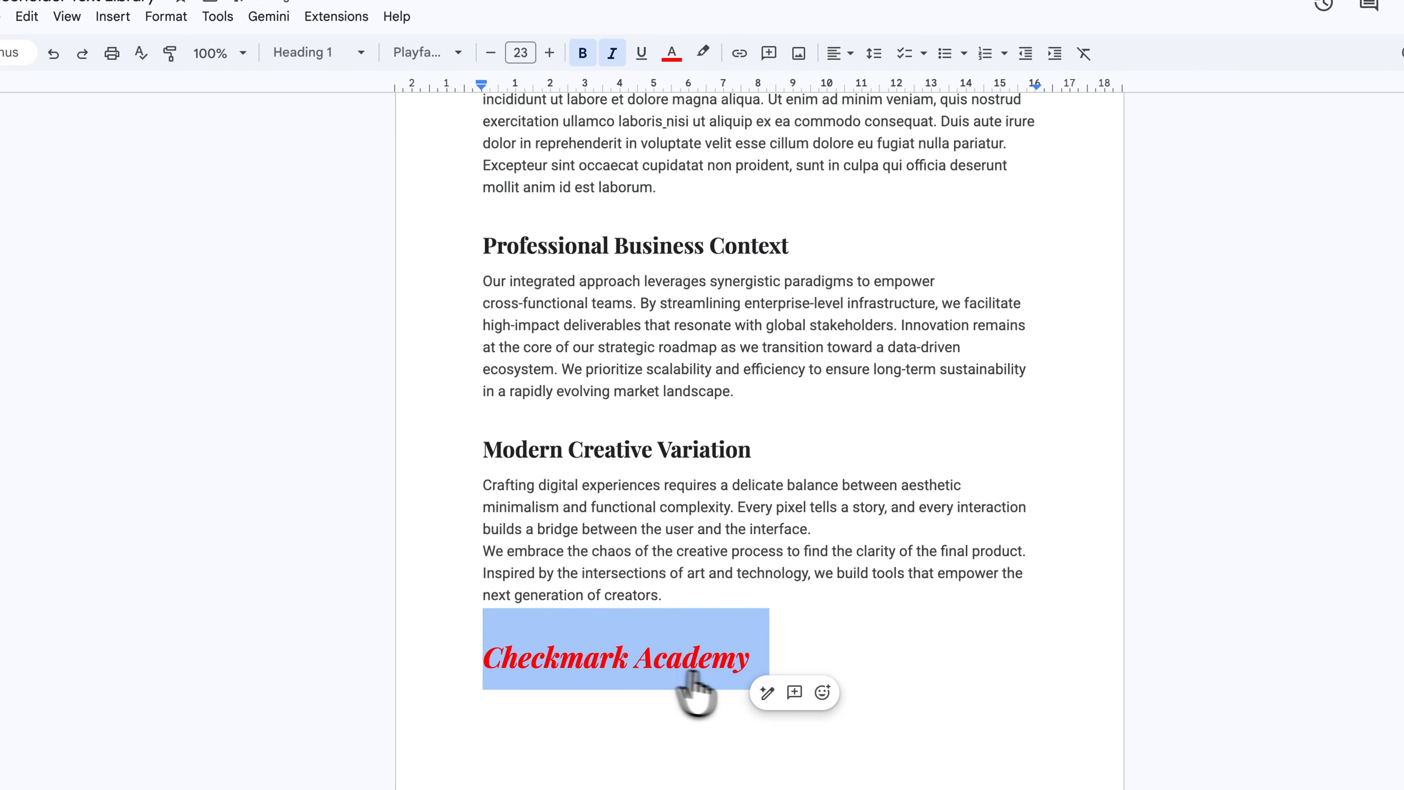
{"action": "left_click", "coordinate": [751, 653]}
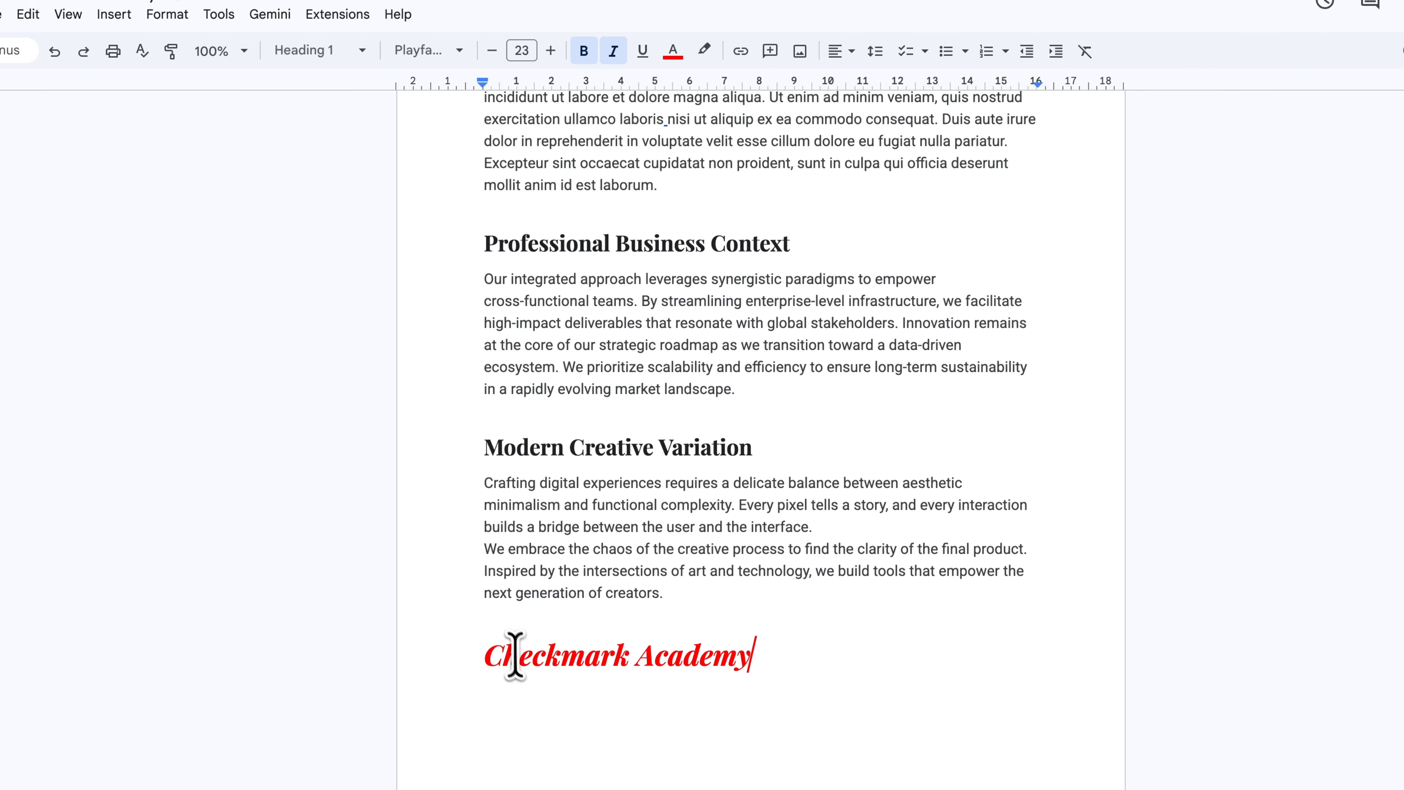
Update the Heading 1 style to match the formatting of the "Checkmark Academy" heading
{"action": "double_click", "coordinate": [555, 656]}
{"action": "triple_click", "coordinate": [555, 657]}
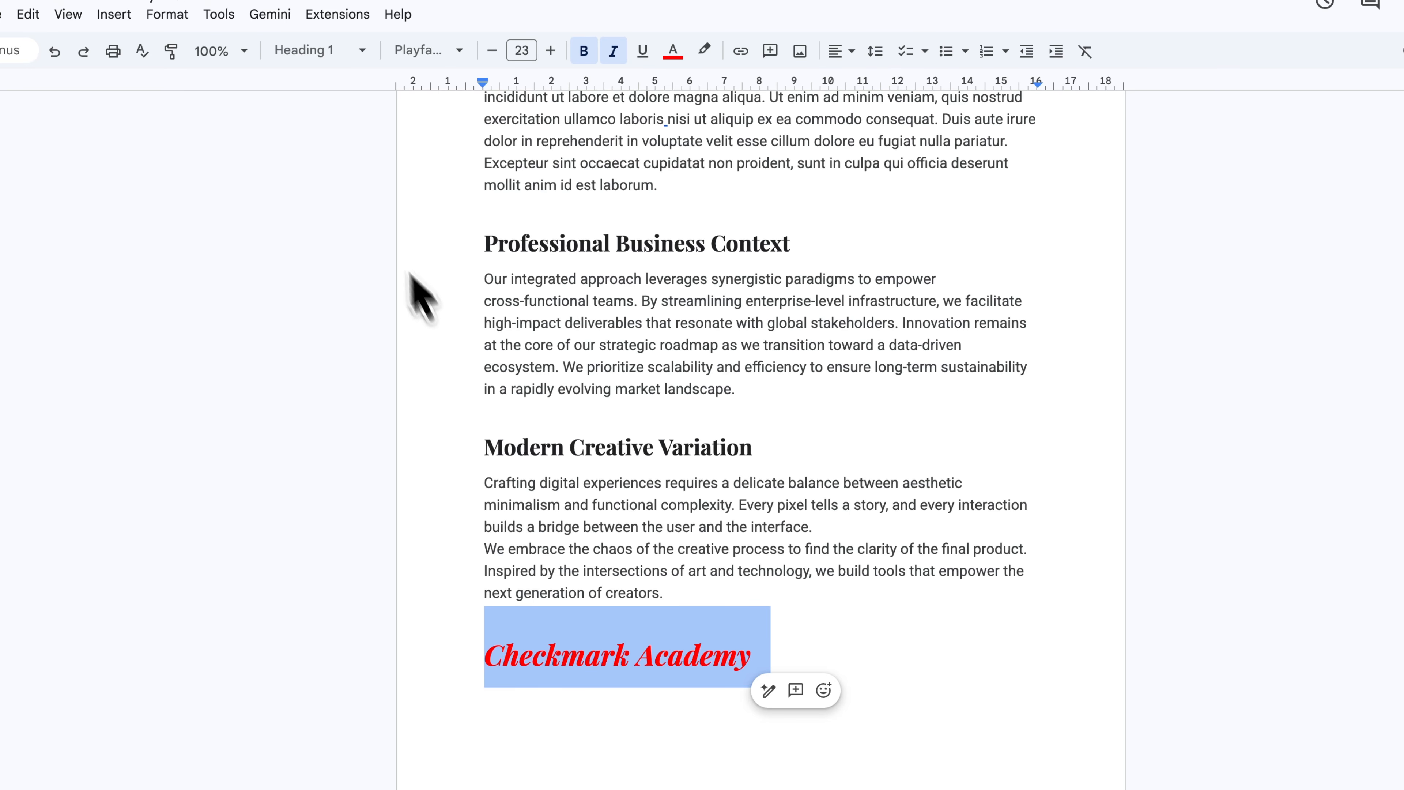
{"action": "left_click", "coordinate": [311, 51]}
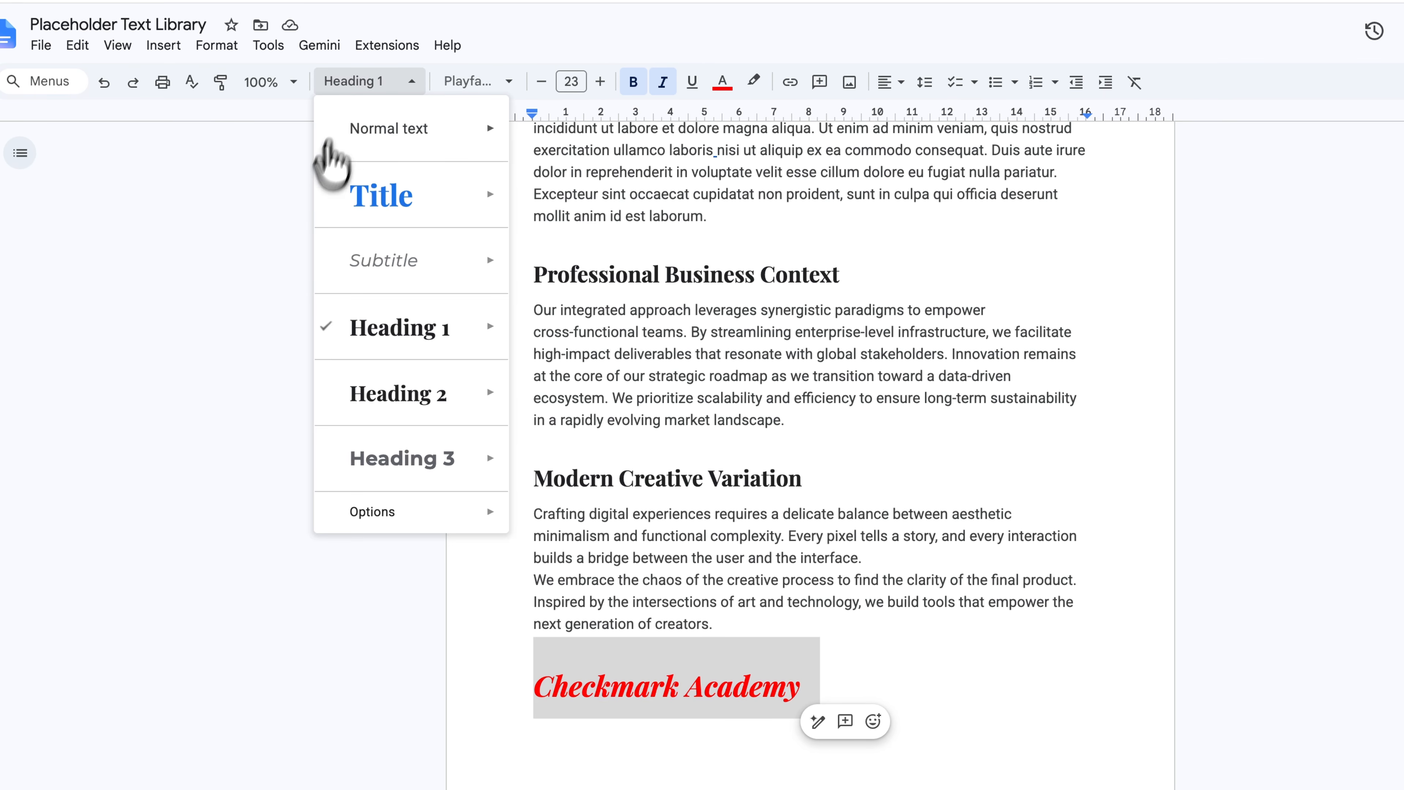
{"action": "mouse_move", "coordinate": [395, 338]}
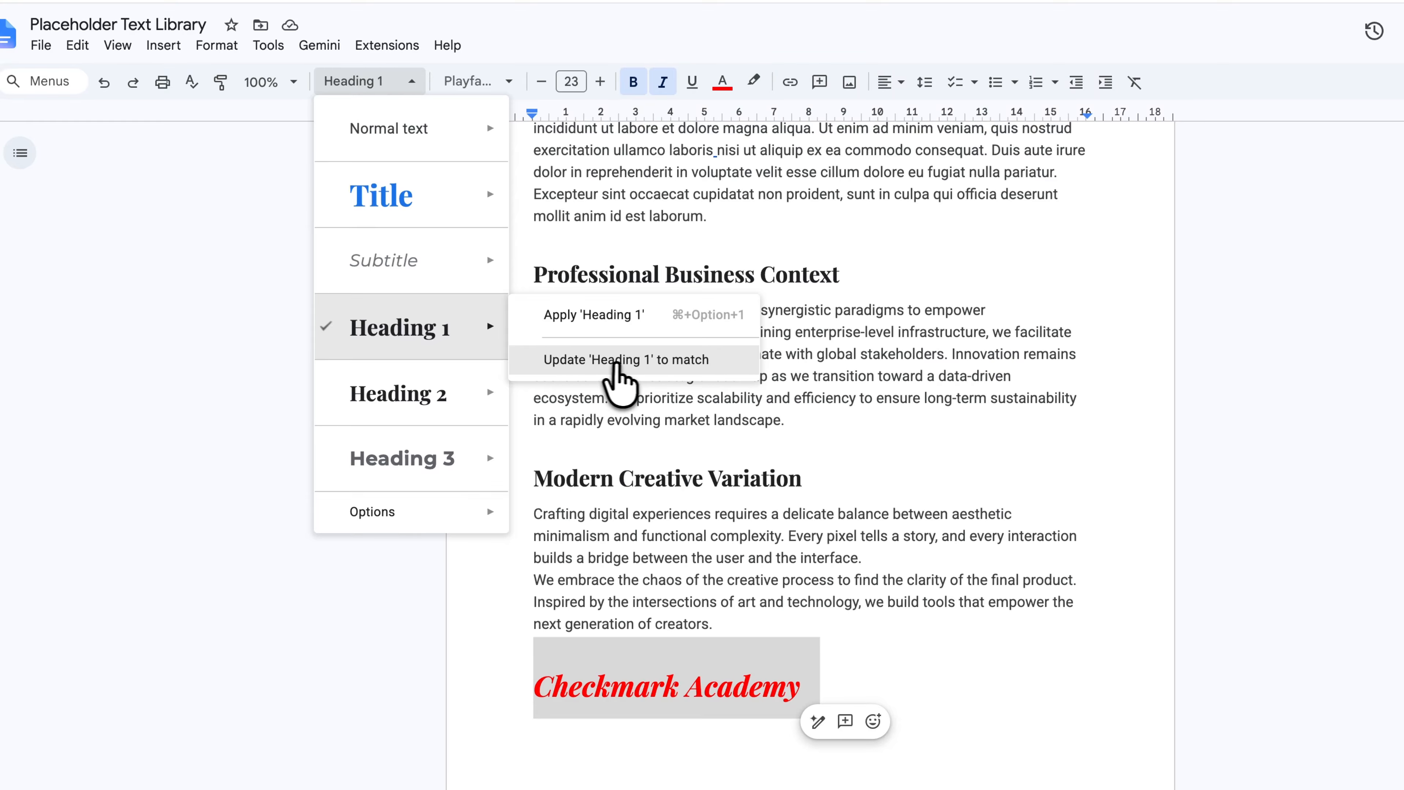
{"action": "left_click", "coordinate": [614, 360]}
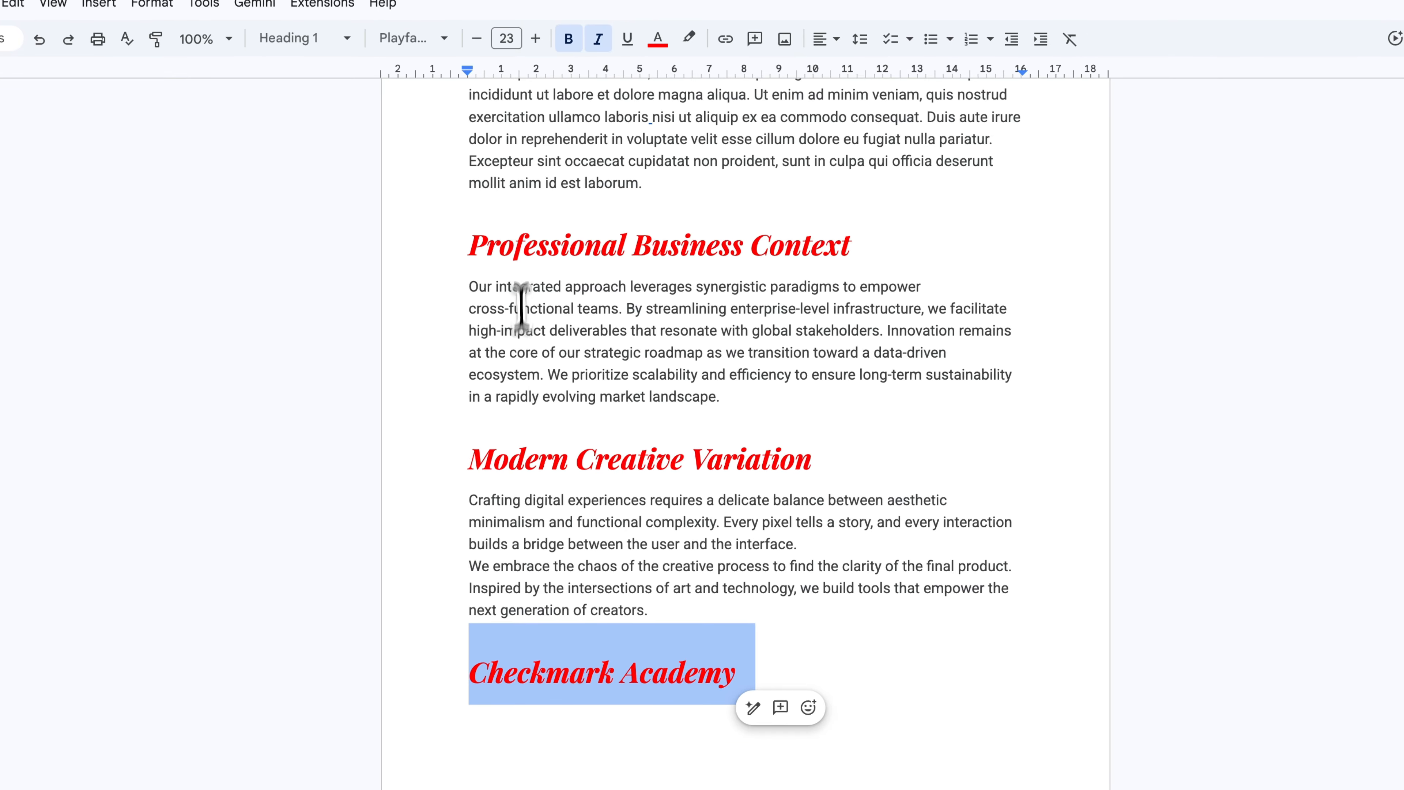
Add a body line reading "safasfasfsafafaf" directly below the "Checkmark Academy" heading
{"action": "scroll", "coordinate": [517, 305], "scroll_direction": "up", "scroll_amount": 3}
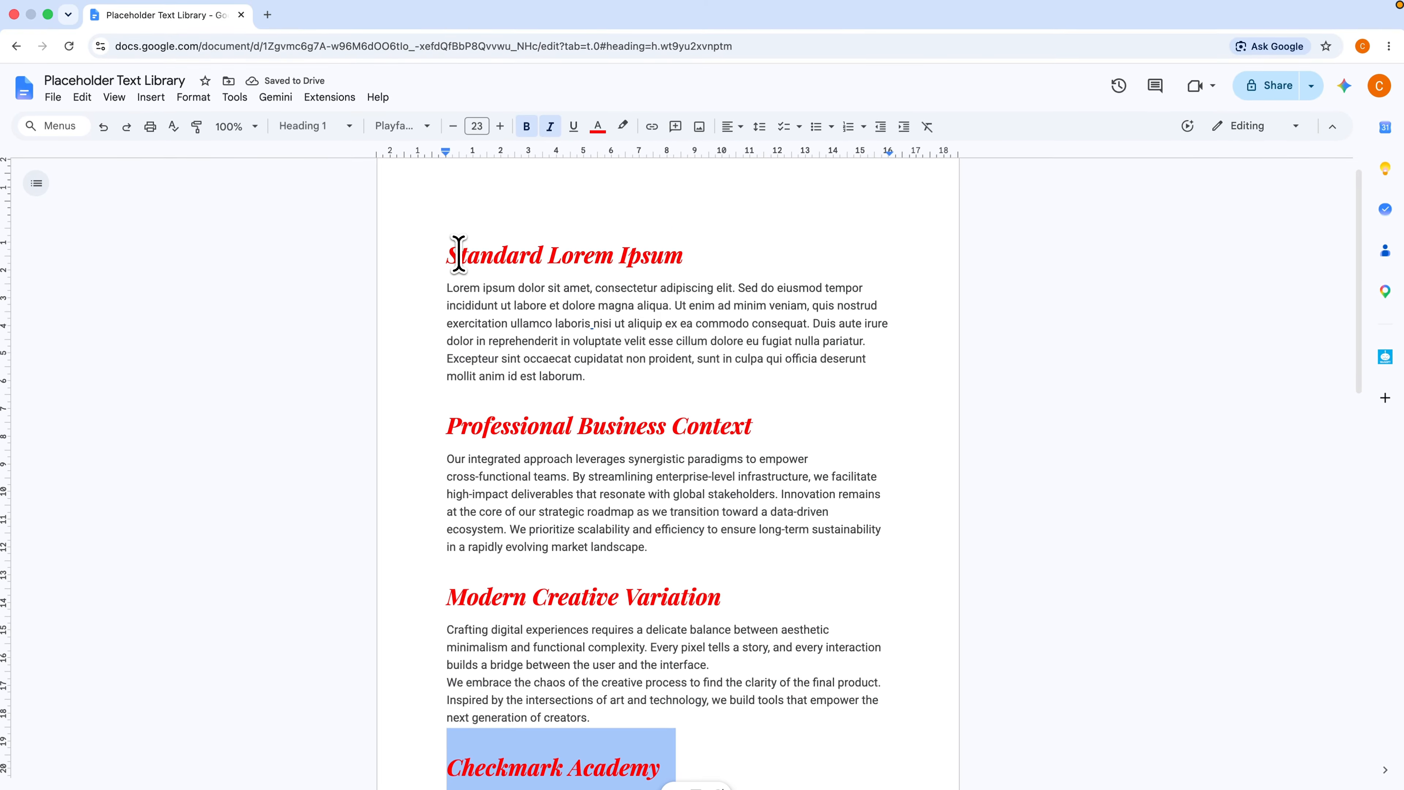
{"action": "scroll", "coordinate": [600, 348], "scroll_direction": "up", "scroll_amount": 1}
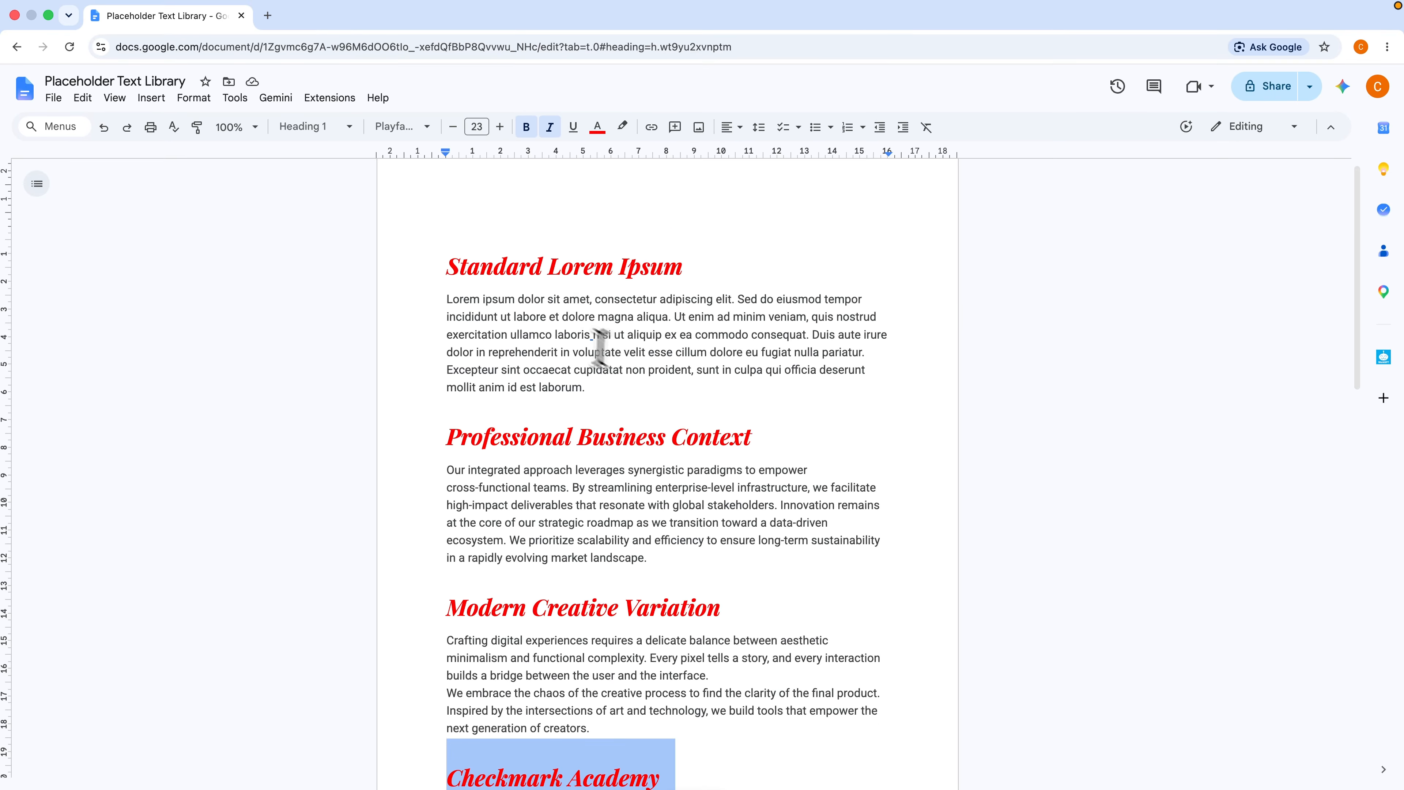
{"action": "scroll", "coordinate": [560, 530], "scroll_direction": "down", "scroll_amount": 3}
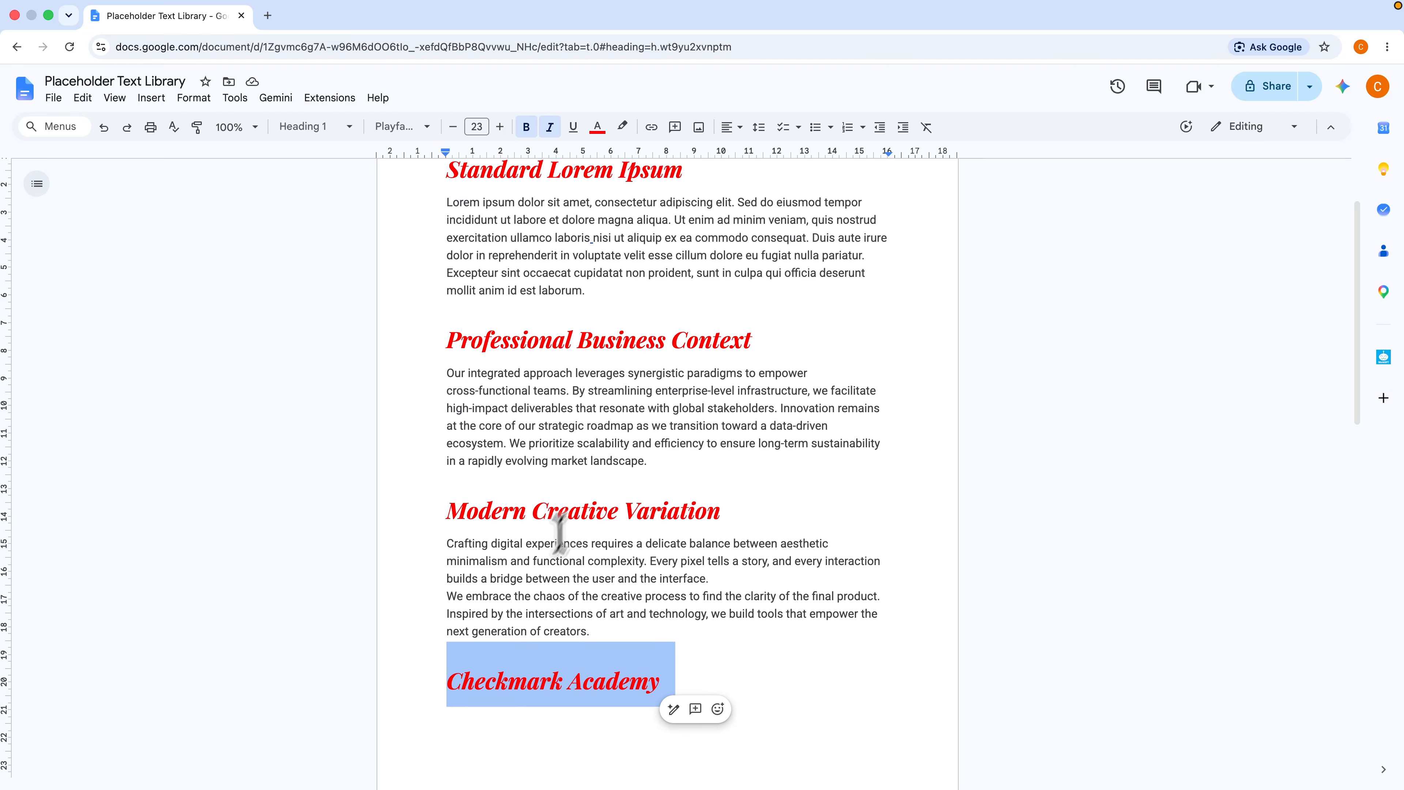
{"action": "scroll", "coordinate": [522, 467], "scroll_direction": "up", "scroll_amount": 2}
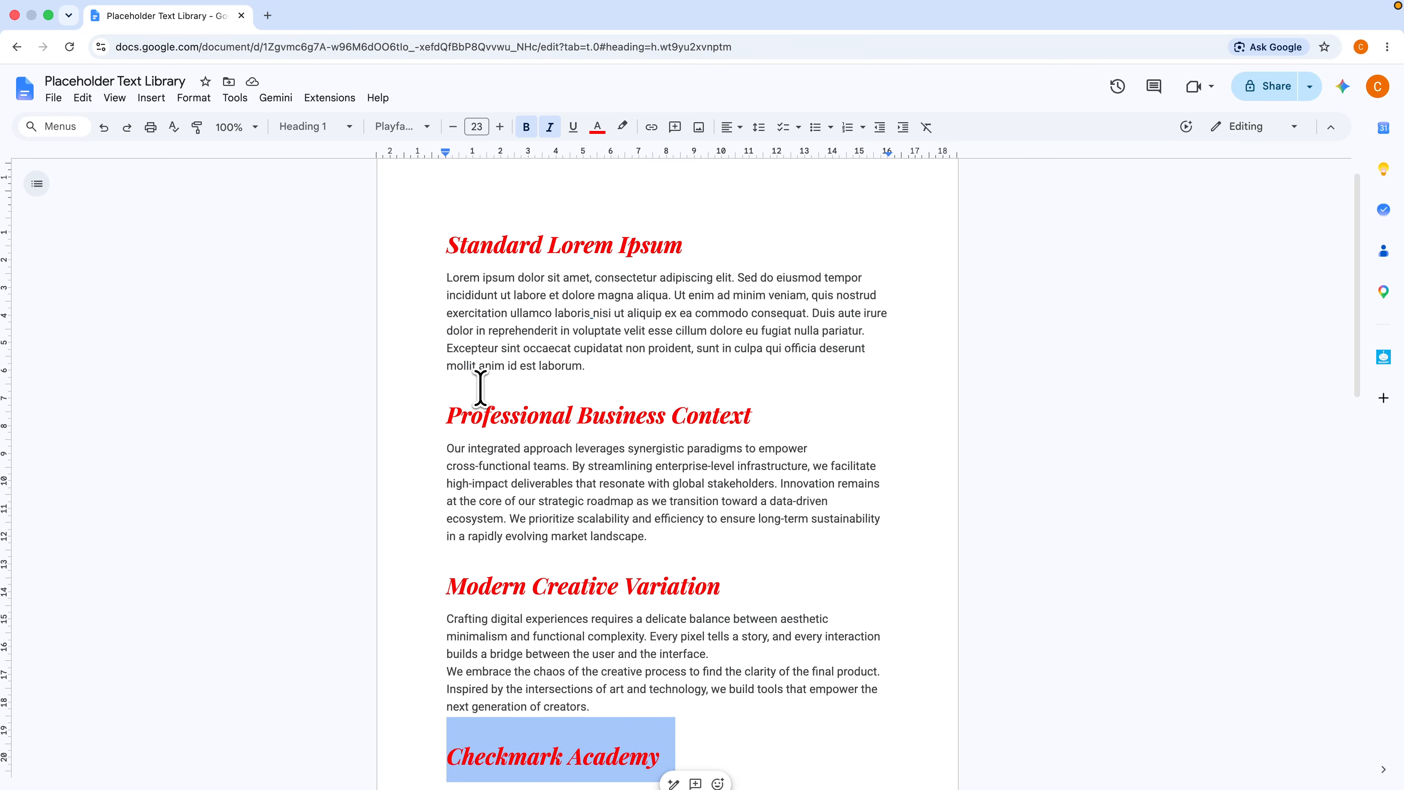
{"action": "scroll", "coordinate": [518, 395], "scroll_direction": "down", "scroll_amount": 4}
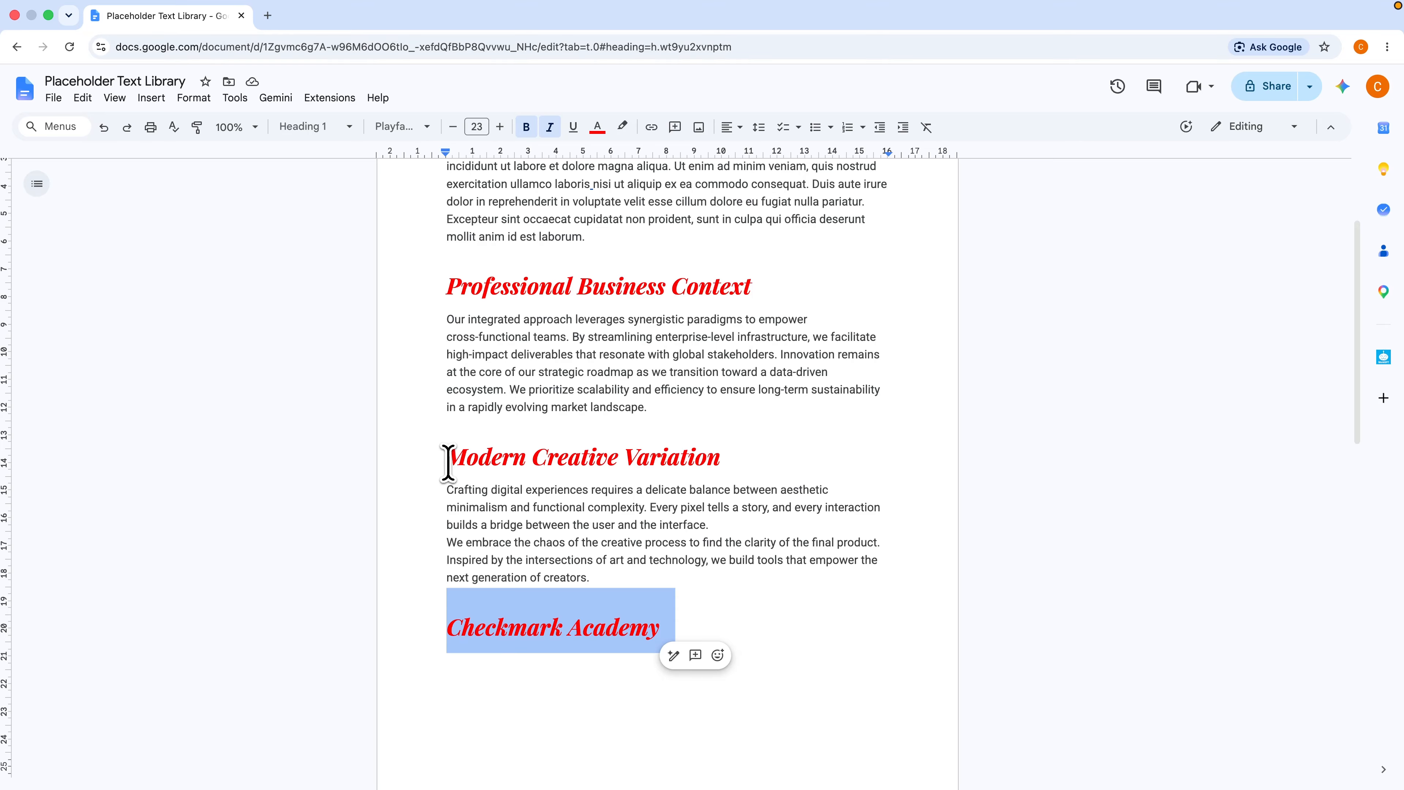
{"action": "left_click", "coordinate": [446, 617]}
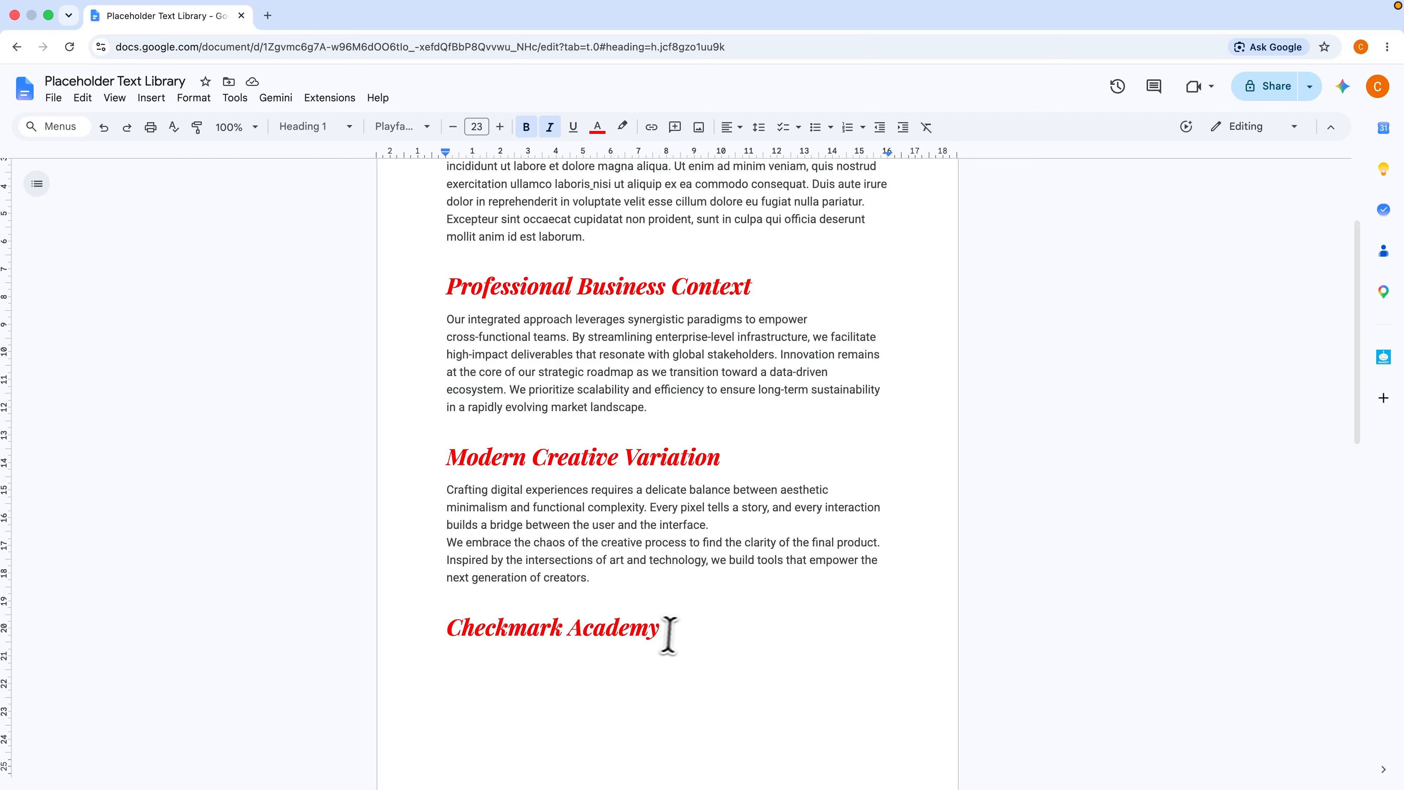
{"action": "key", "text": "Return"}
{"action": "type", "text": "safasfasfsafafaf"}
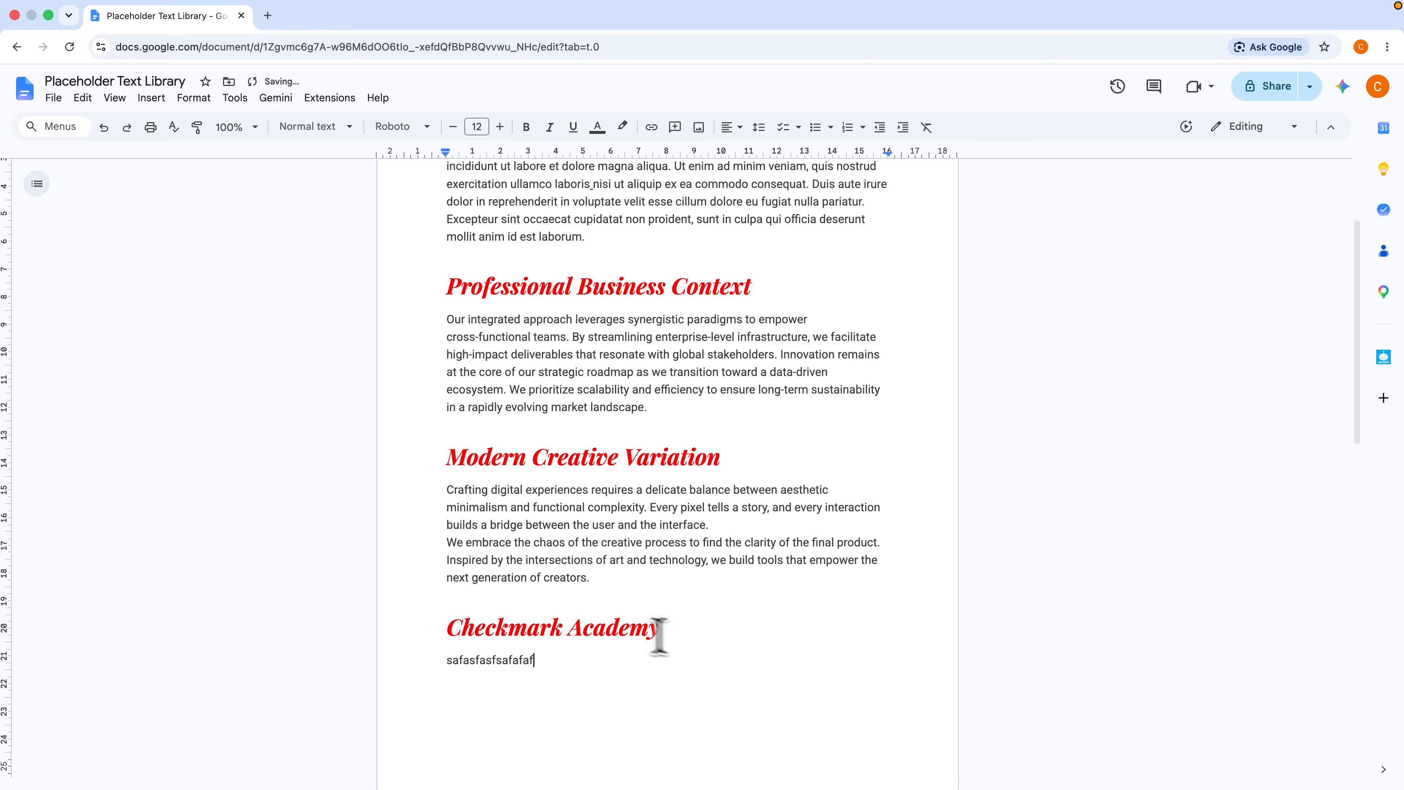
Insert a next-page section break in front of the "Checkmark Academy" heading
{"action": "left_click", "coordinate": [447, 628]}
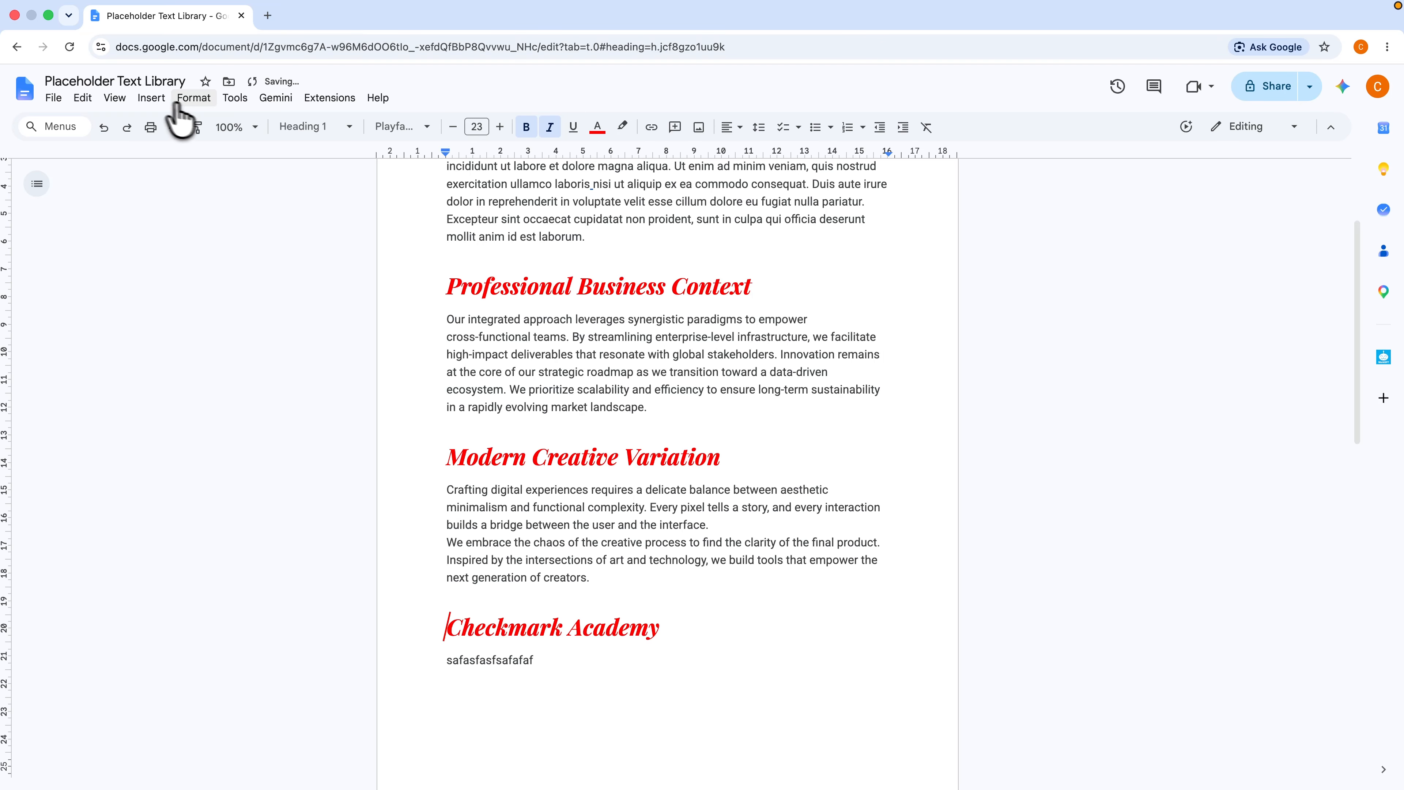
{"action": "left_click", "coordinate": [151, 98]}
{"action": "mouse_move", "coordinate": [196, 415]}
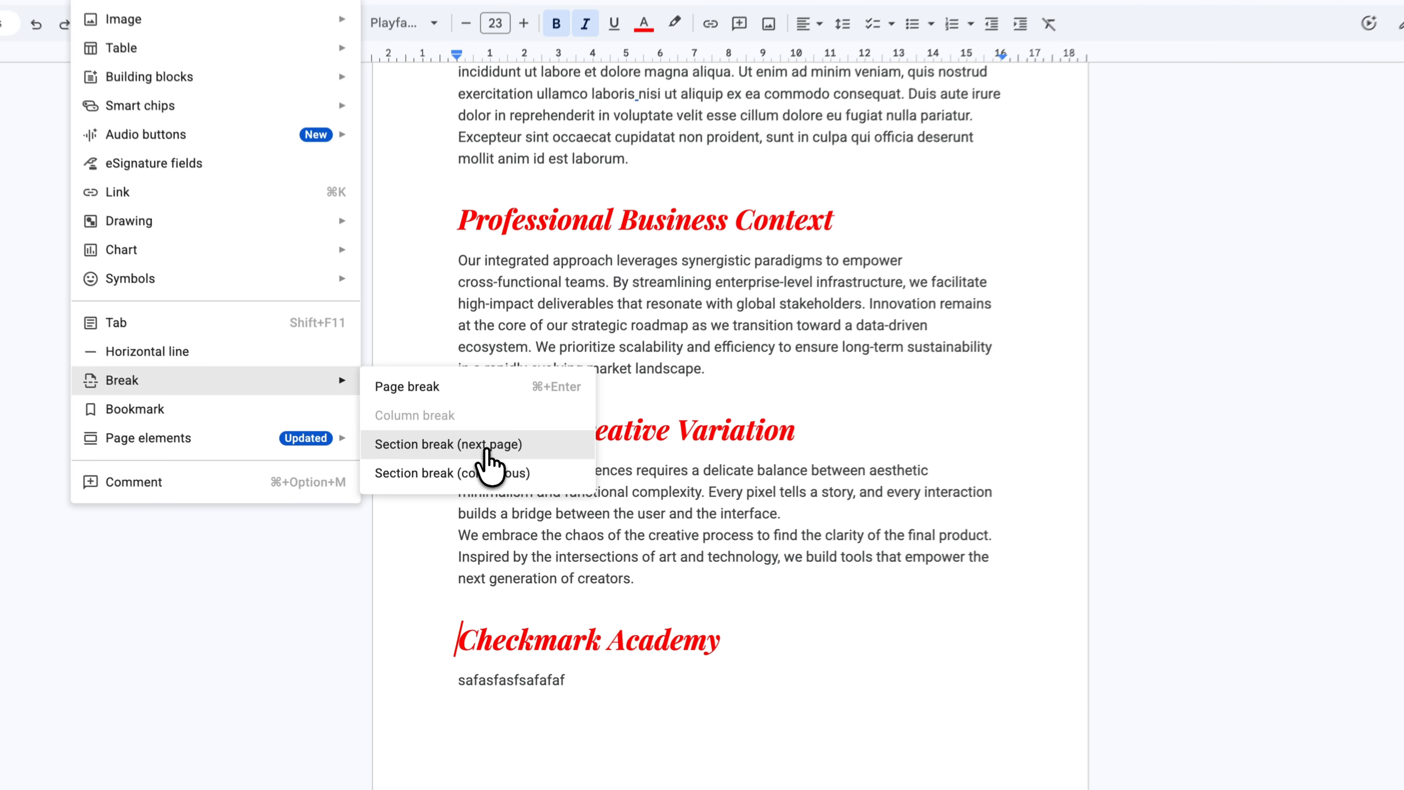
{"action": "left_click", "coordinate": [467, 468]}
{"action": "scroll", "coordinate": [545, 476], "scroll_direction": "down", "scroll_amount": 5}
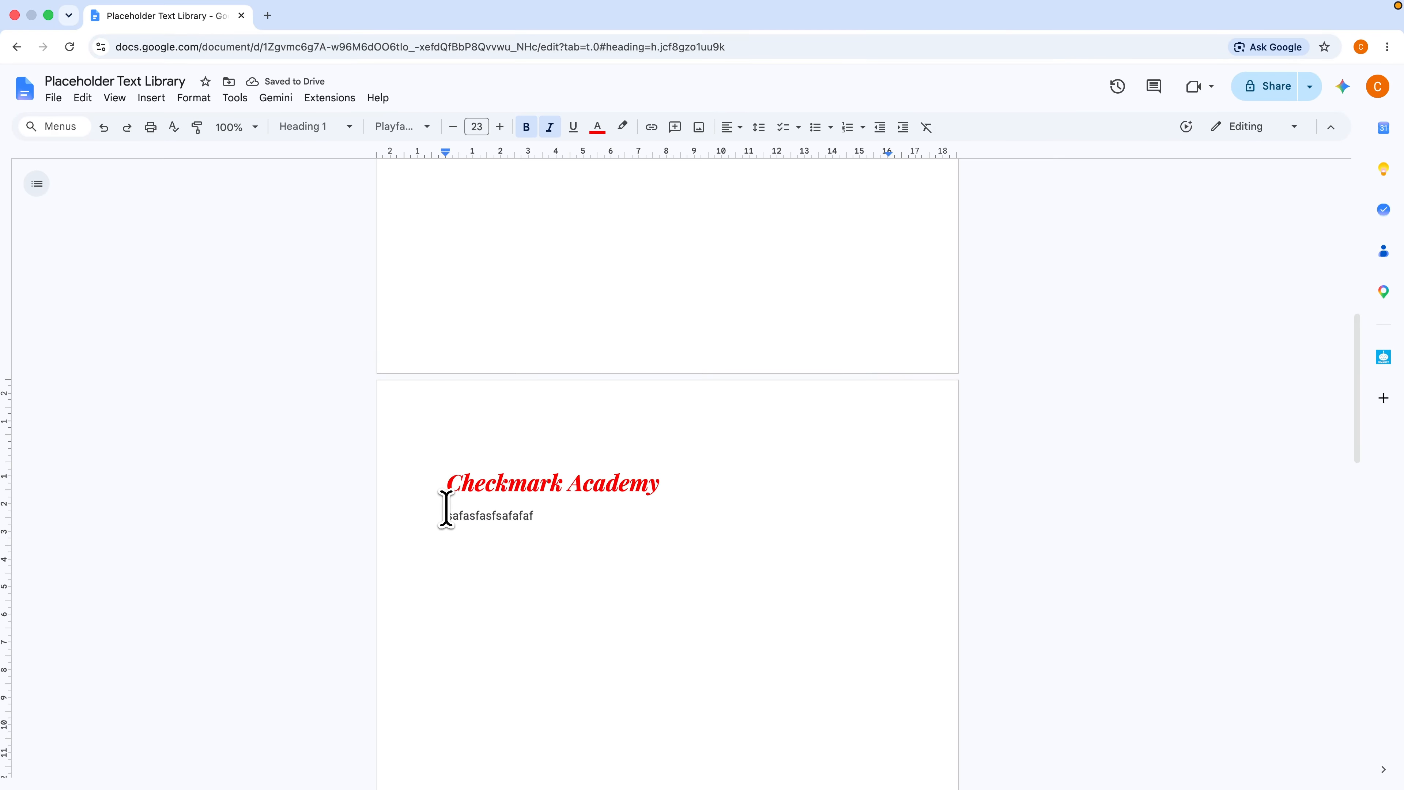
{"action": "scroll", "coordinate": [486, 486], "scroll_direction": "up", "scroll_amount": 3}
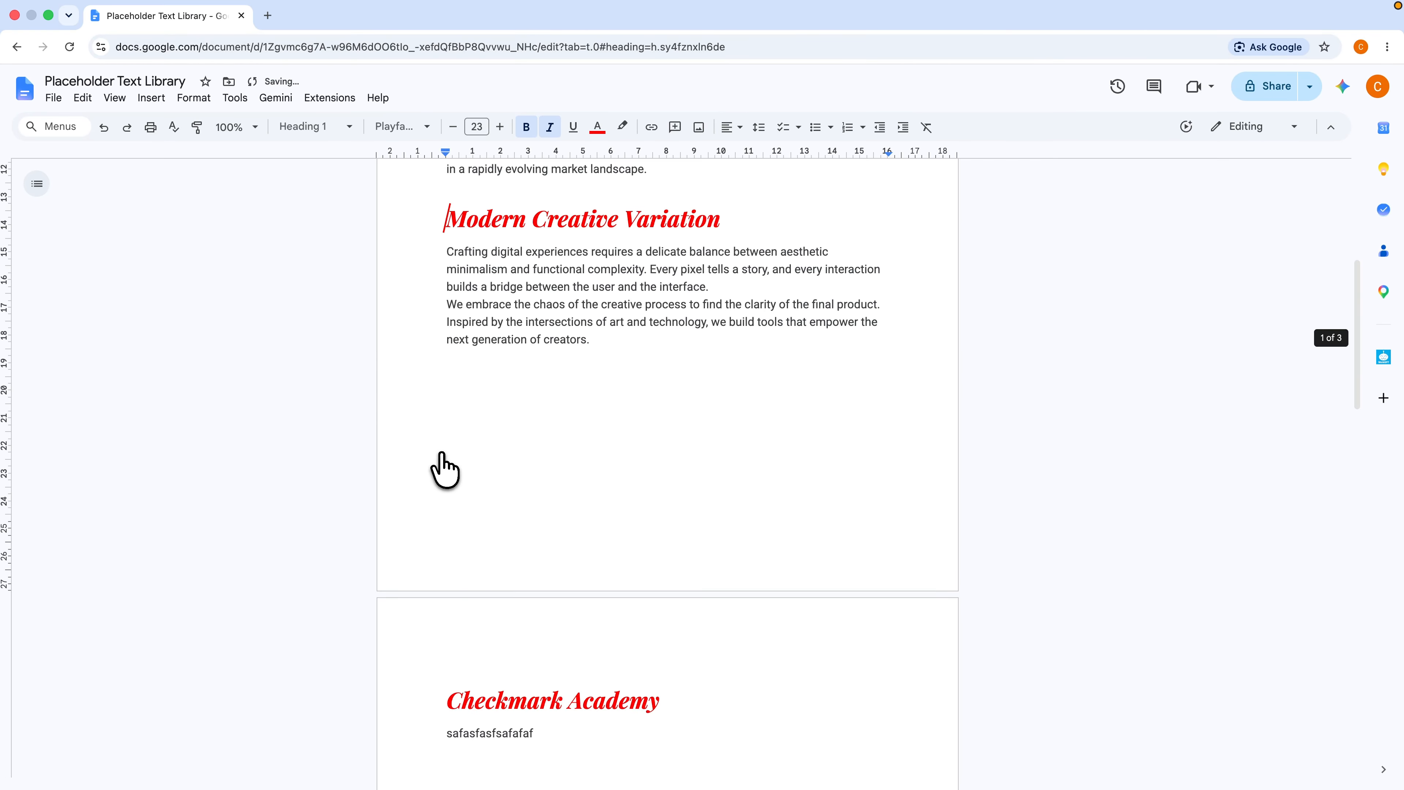
{"action": "scroll", "coordinate": [450, 467], "scroll_direction": "up", "scroll_amount": 5}
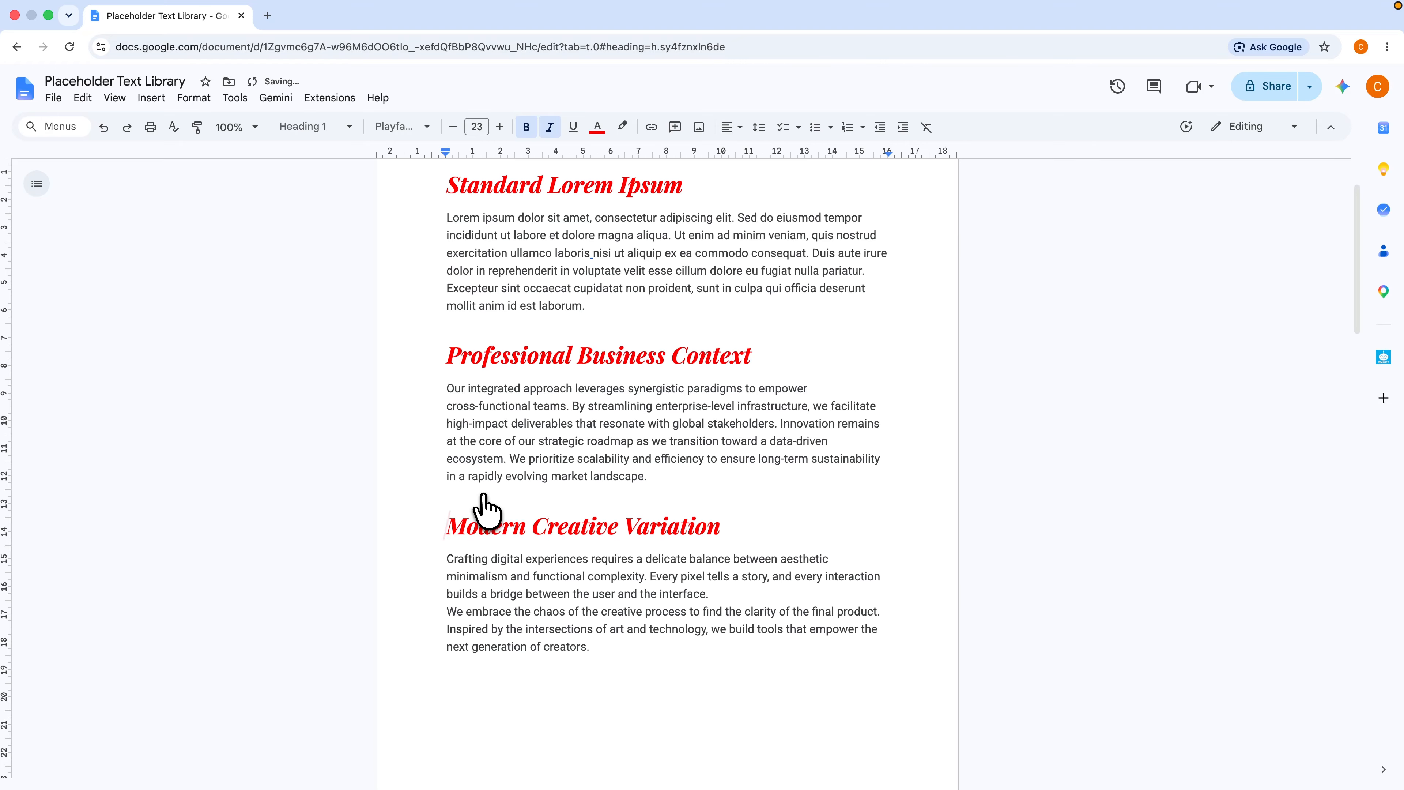
{"action": "scroll", "coordinate": [486, 503], "scroll_direction": "up", "scroll_amount": 3}
{"action": "left_click", "coordinate": [151, 98]}
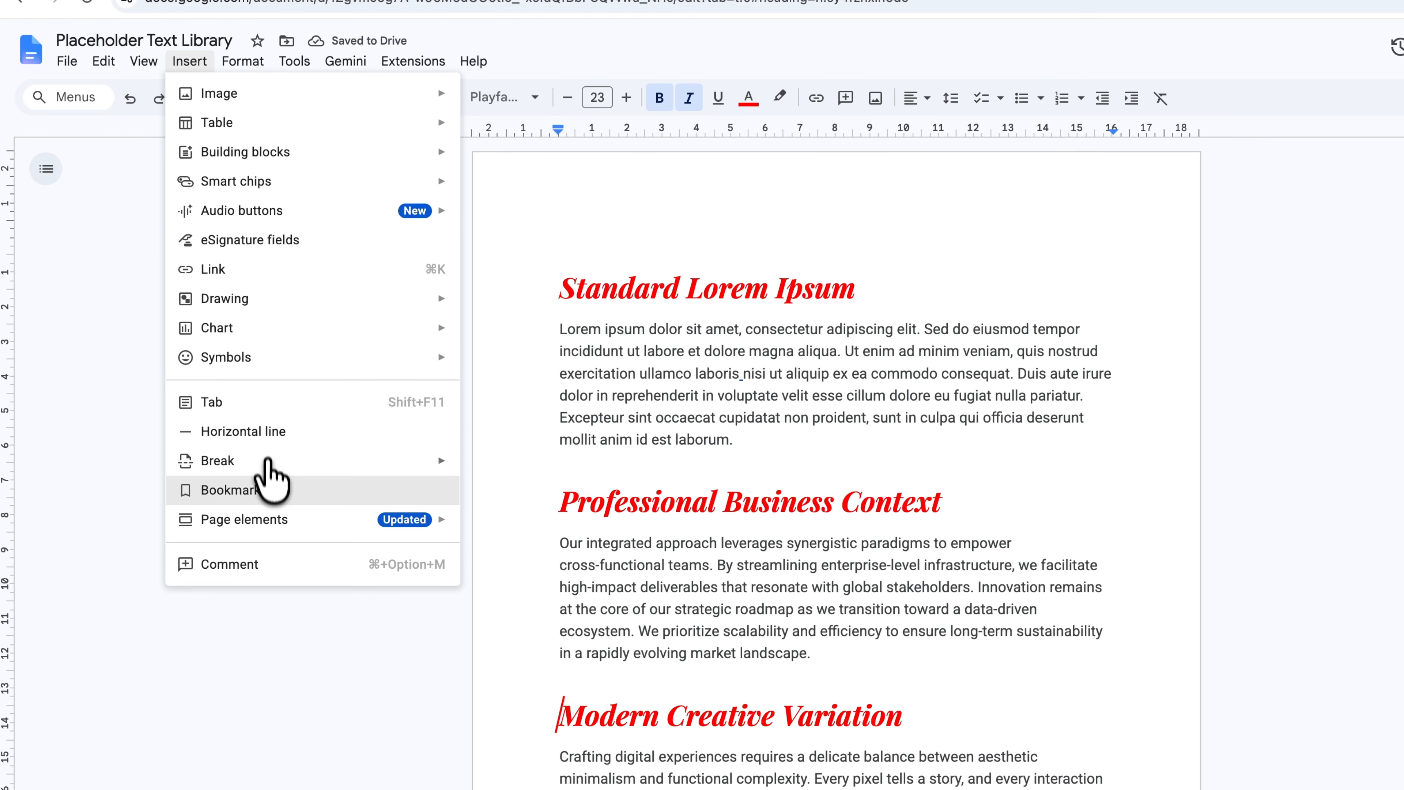
{"action": "mouse_move", "coordinate": [270, 464]}
{"action": "left_click", "coordinate": [542, 556]}
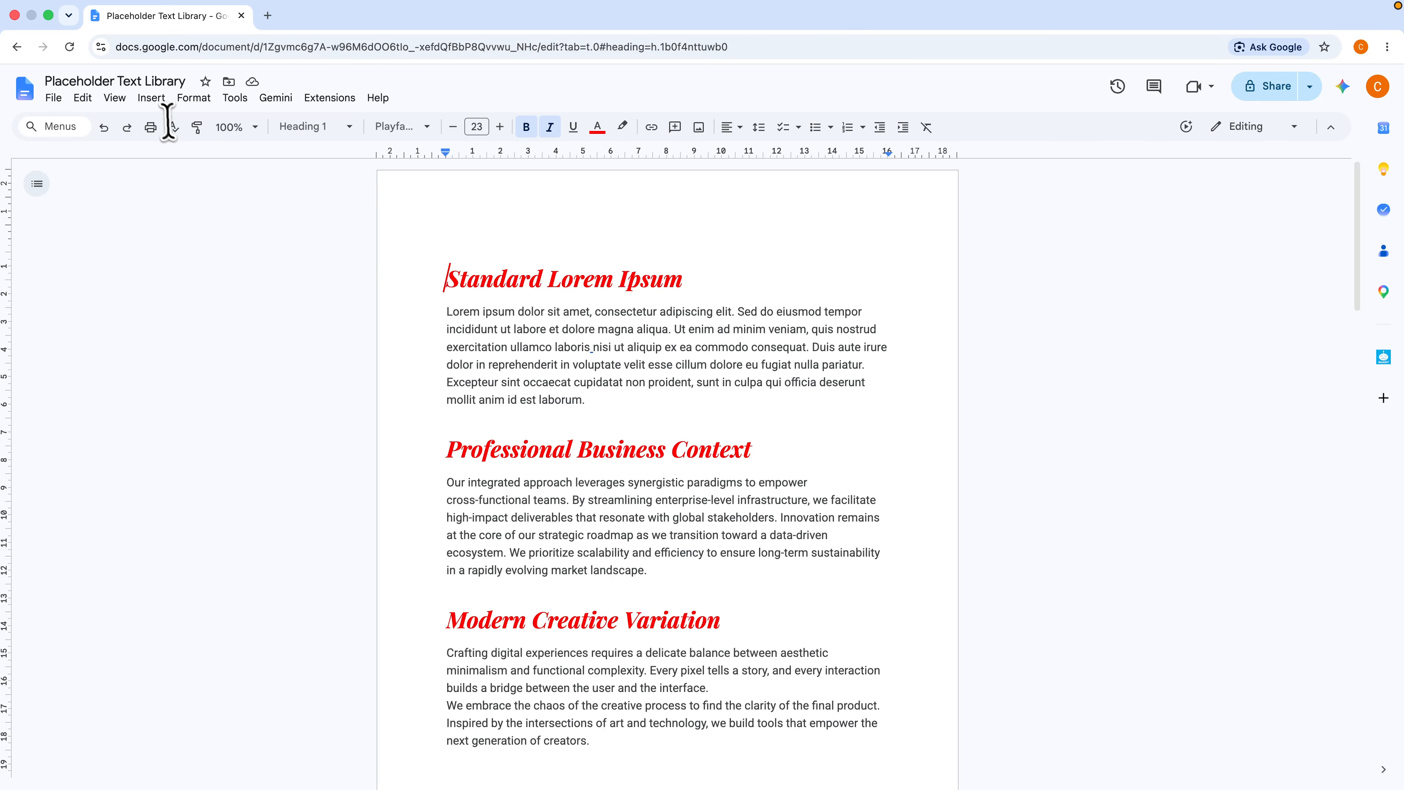
Insert a table of contents with page numbers above the "Standard Lorem Ipsum" heading
{"action": "left_click", "coordinate": [151, 99]}
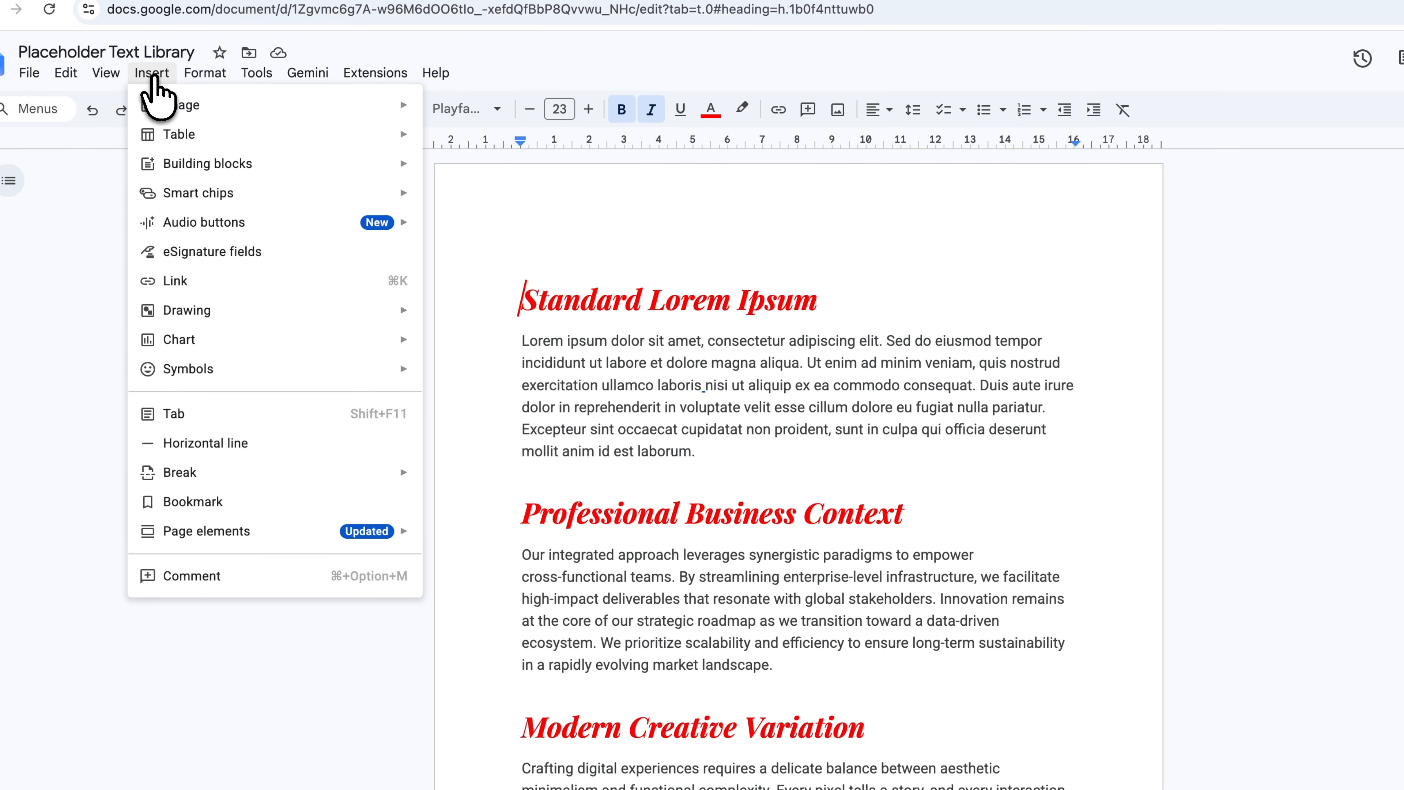
{"action": "mouse_move", "coordinate": [232, 534]}
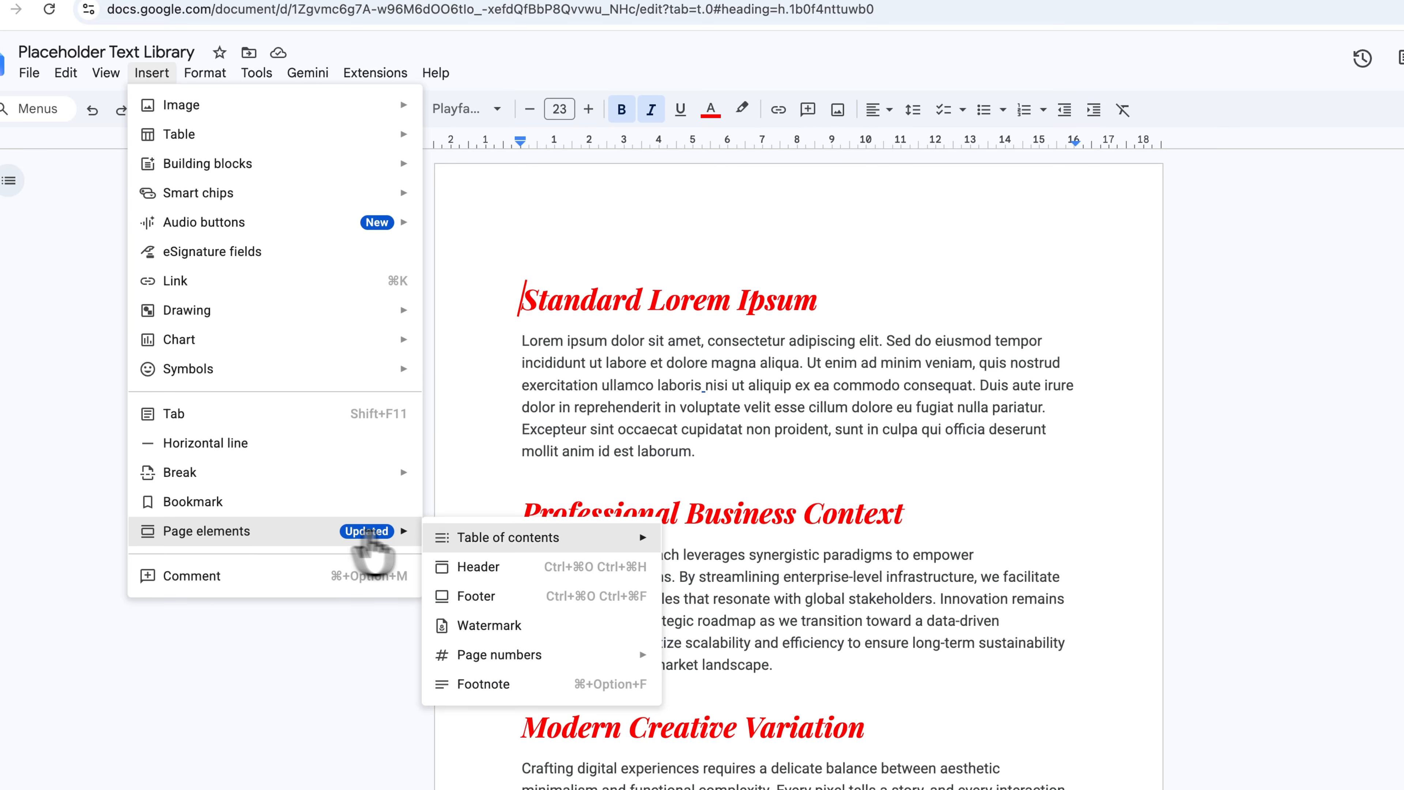
{"action": "mouse_move", "coordinate": [532, 539]}
{"action": "left_click", "coordinate": [691, 570]}
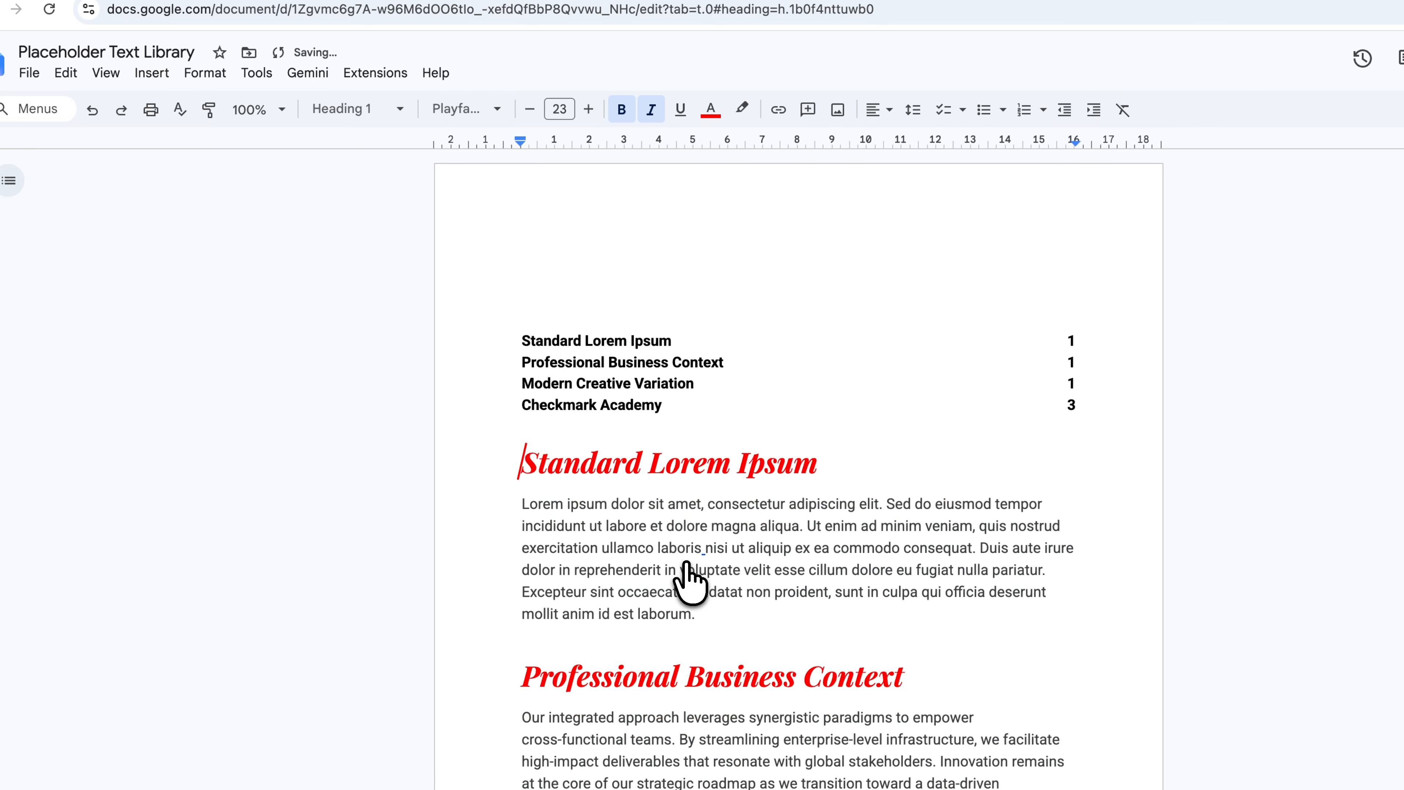
Follow the "Checkmark Academy" link in the table of contents to its heading, and return to that entry
{"action": "left_click", "coordinate": [723, 382]}
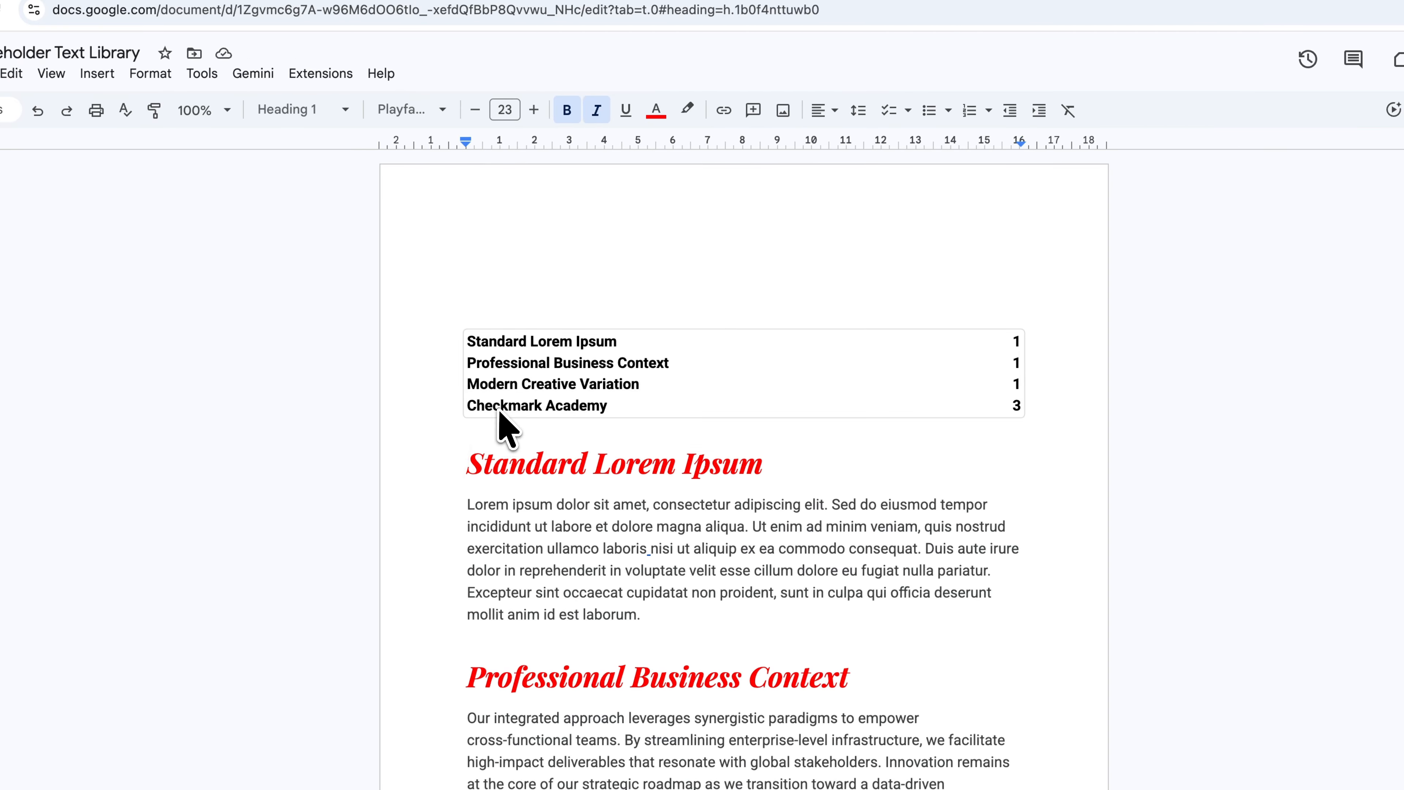
{"action": "left_click", "coordinate": [524, 409]}
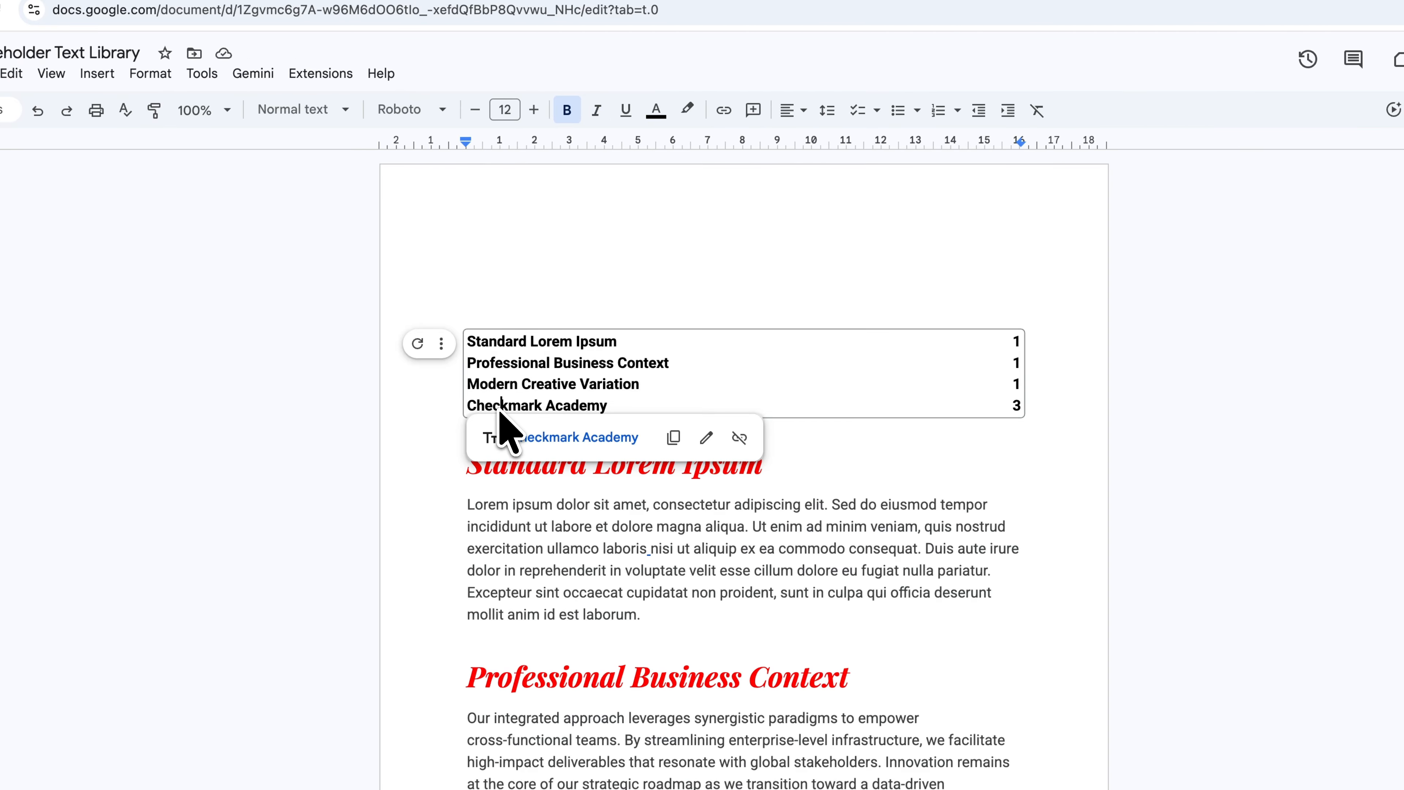
{"action": "left_click", "coordinate": [548, 438]}
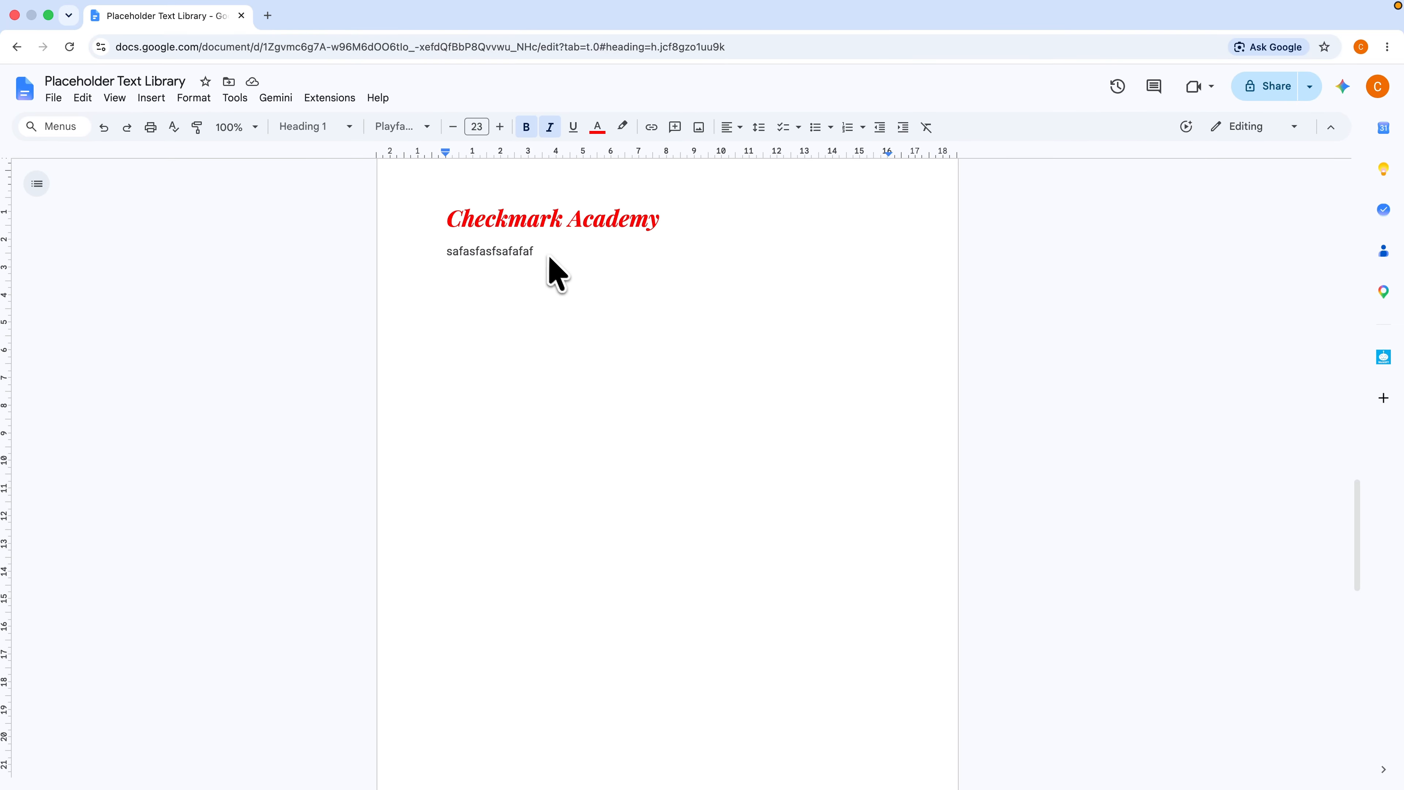
{"action": "scroll", "coordinate": [556, 273], "scroll_direction": "up", "scroll_amount": 20}
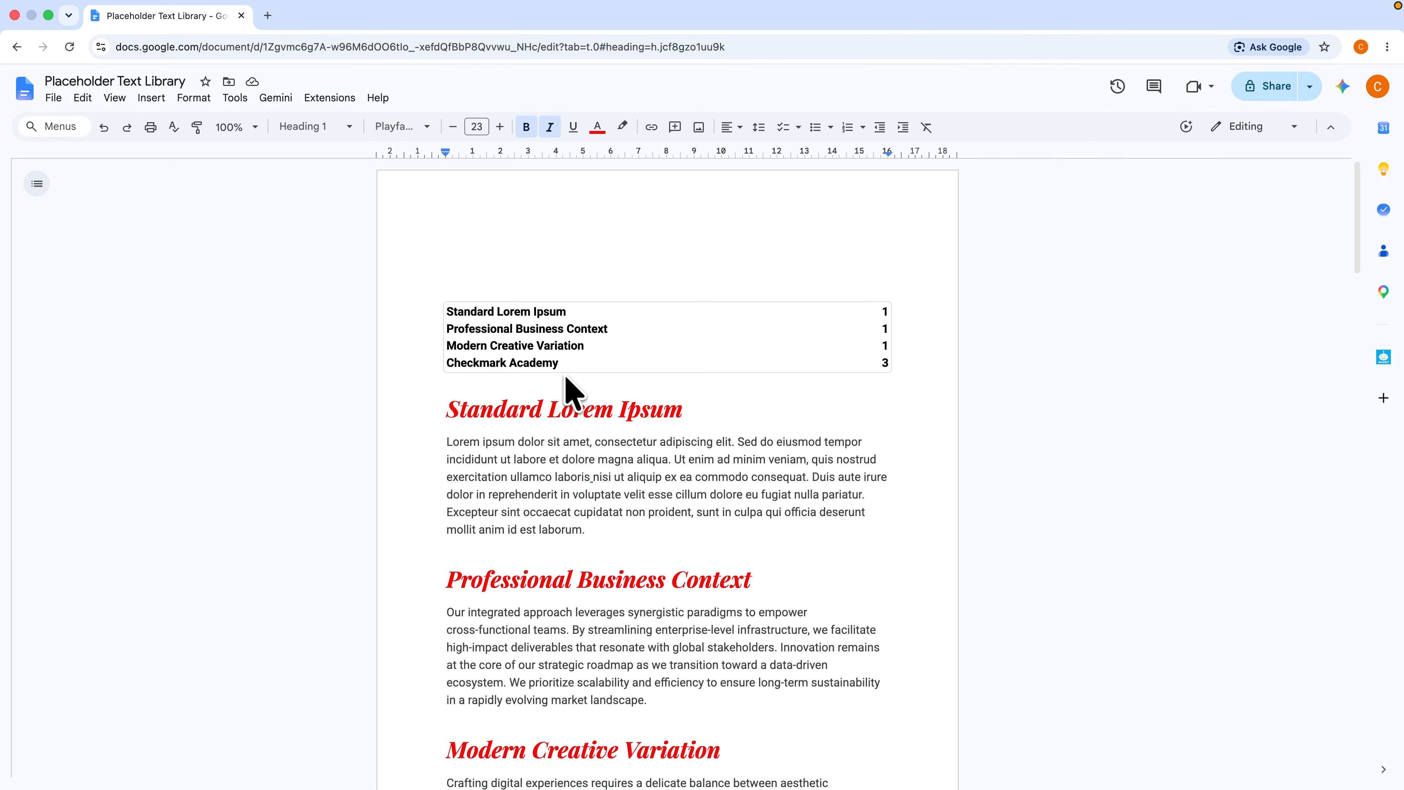
{"action": "left_click", "coordinate": [573, 365]}
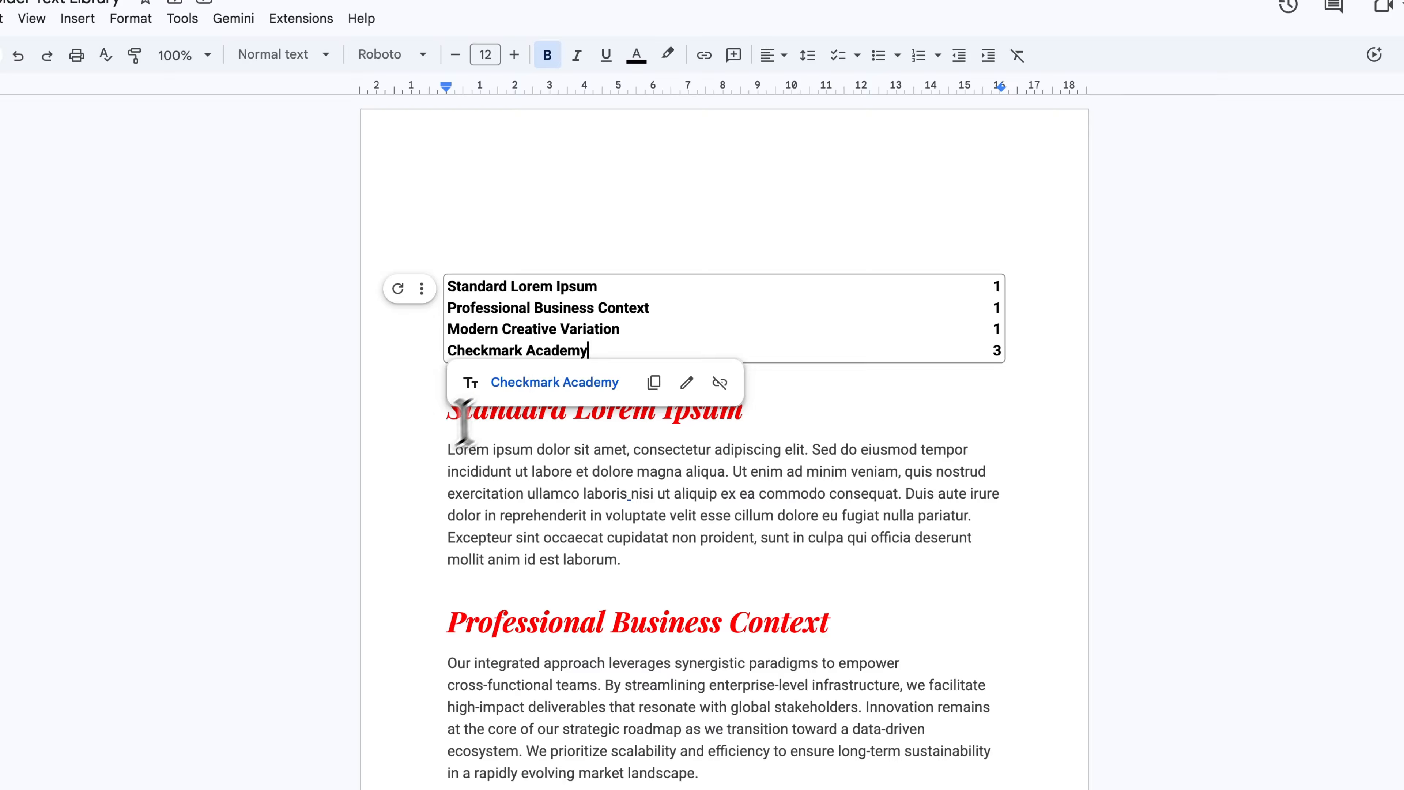
Add an empty line below the "Standard Lorem Ipsum" heading and split its paragraph before "Duis aute", leaving an empty line between the parts
{"action": "left_click", "coordinate": [428, 447]}
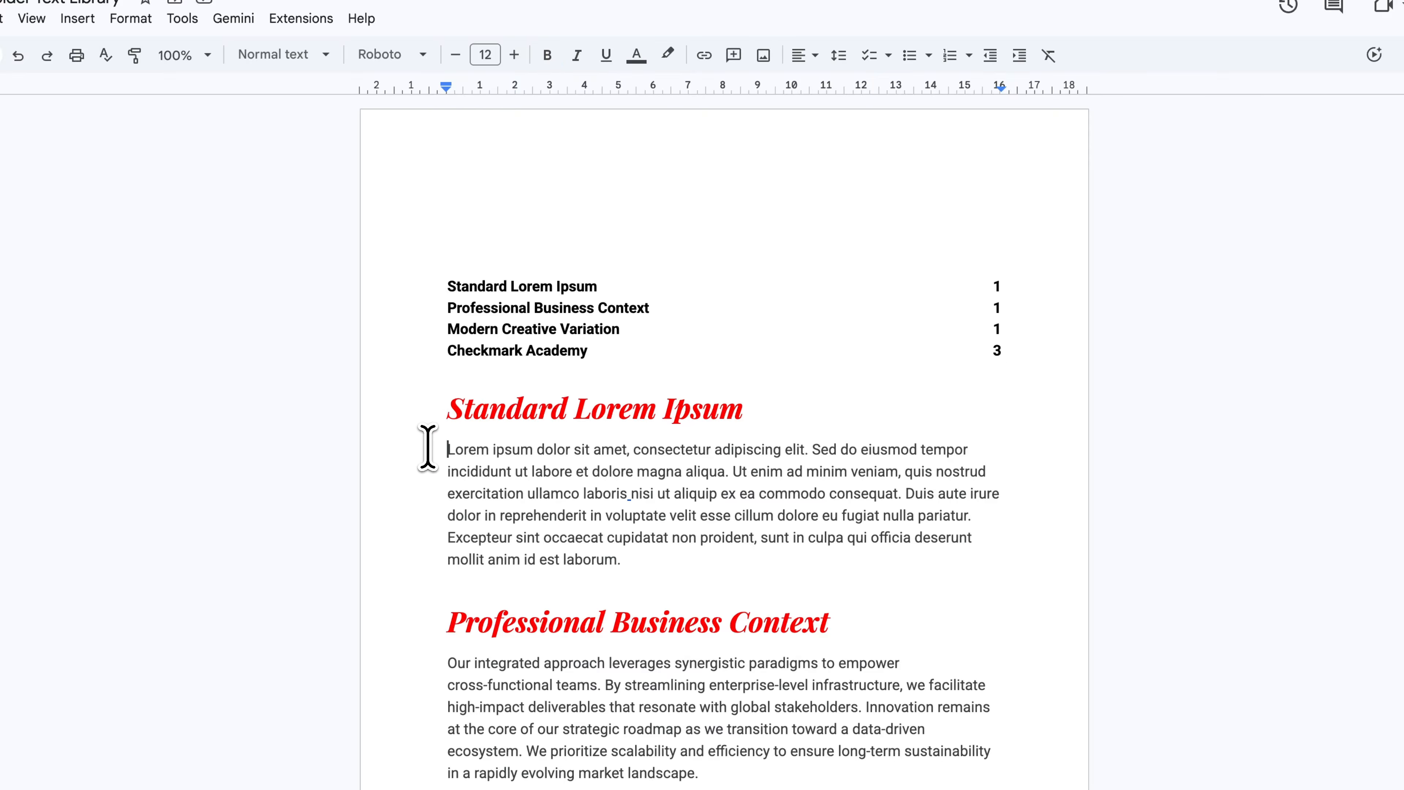
{"action": "left_click", "coordinate": [753, 420]}
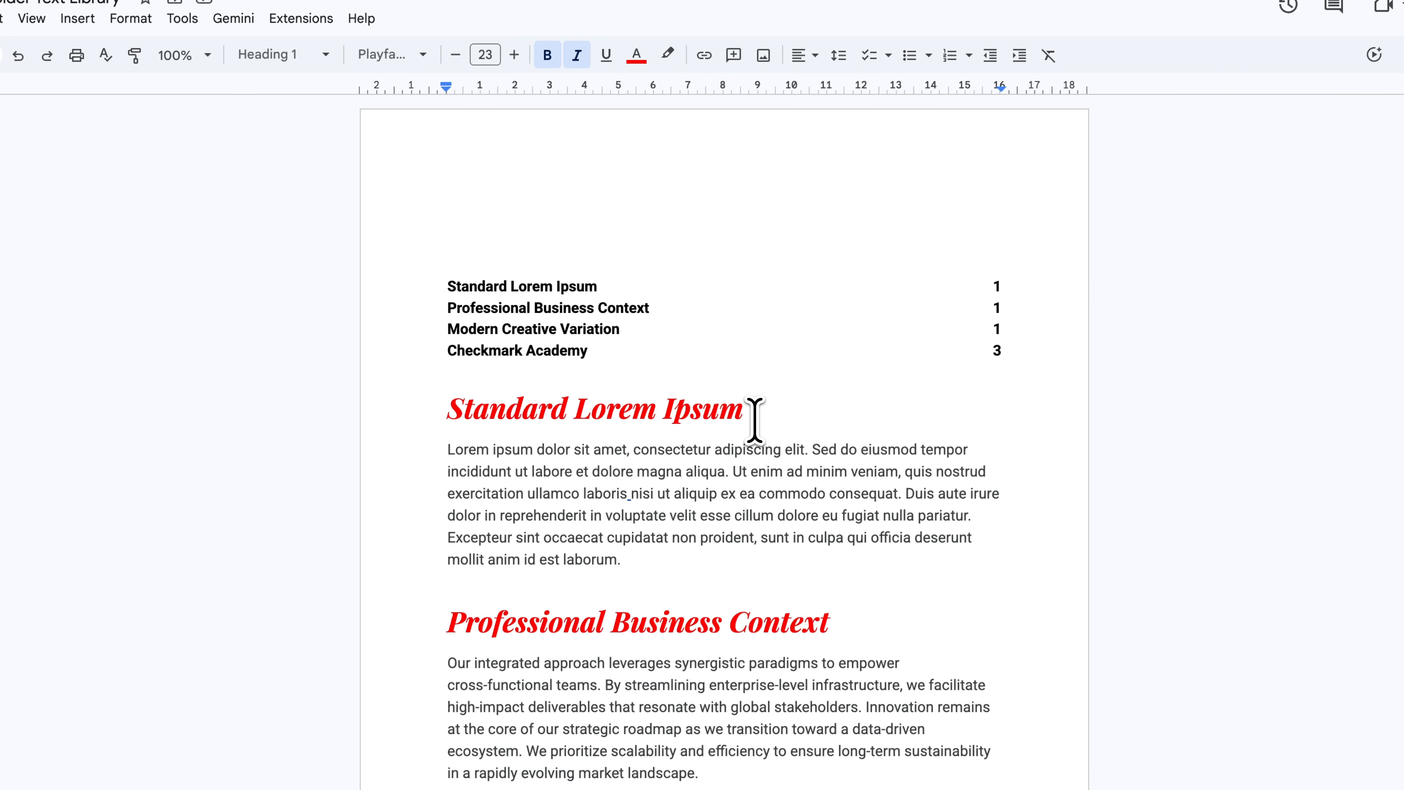
{"action": "key", "text": "Return"}
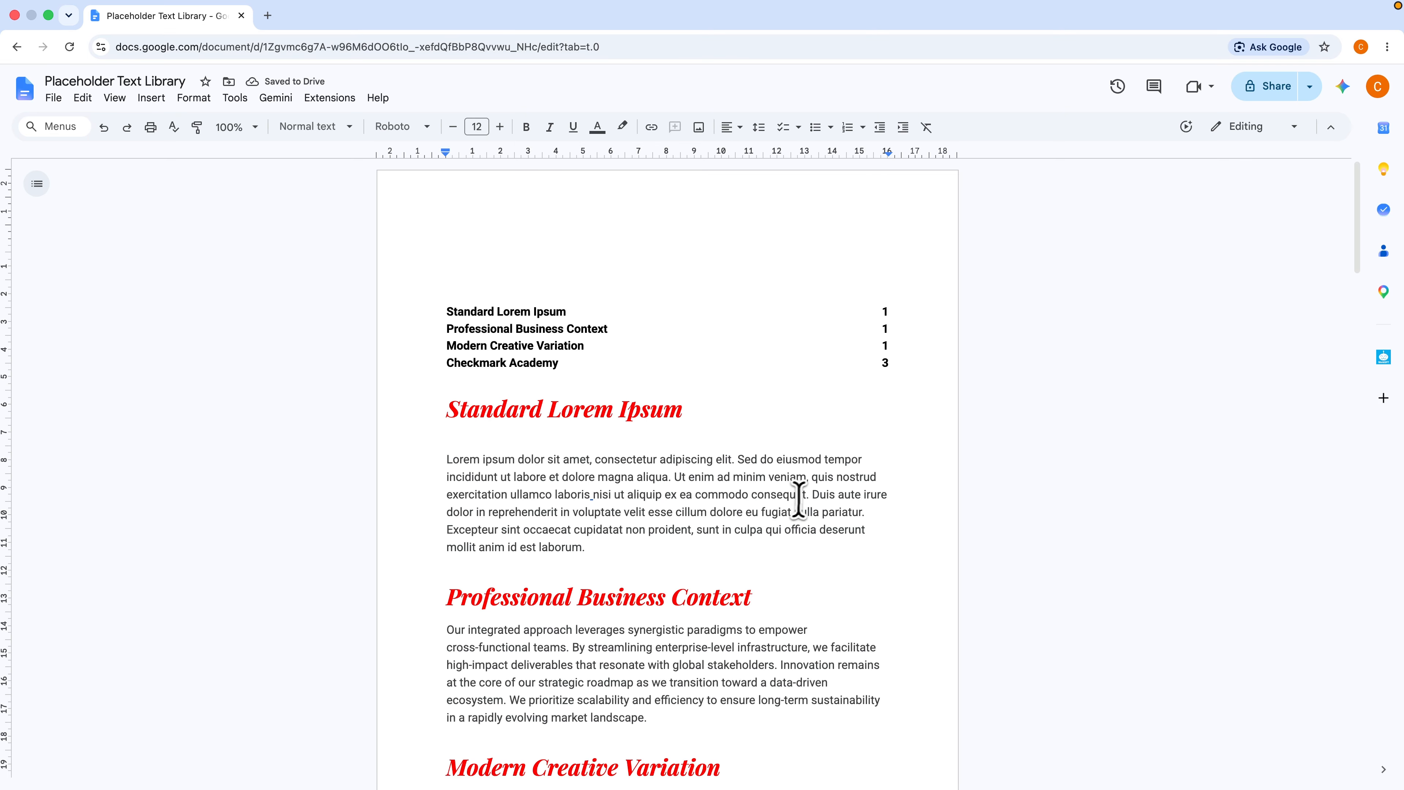
{"action": "left_click", "coordinate": [810, 495]}
{"action": "key", "text": "Return"}
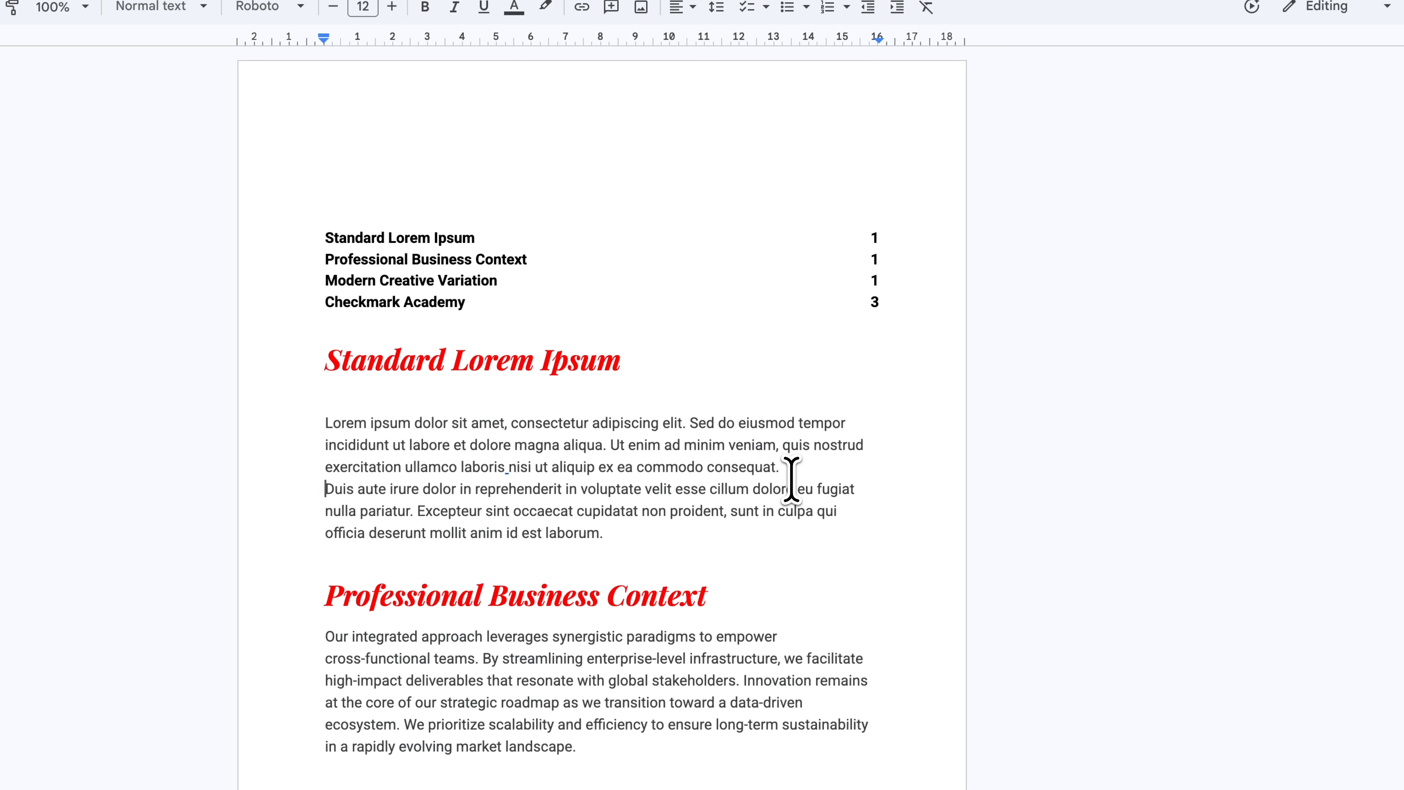
{"action": "key", "text": "Return"}
{"action": "key", "text": "Up"}
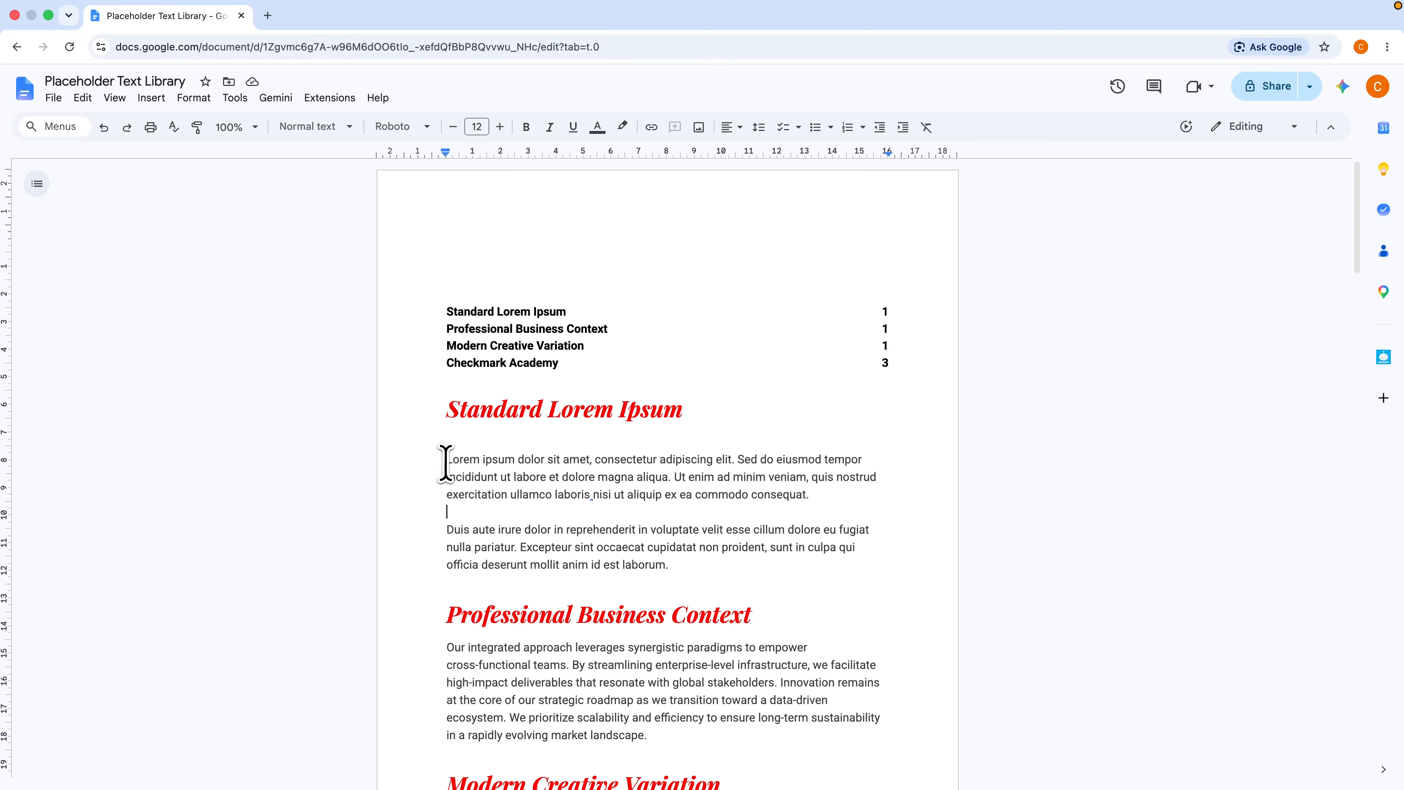
Enter "Subchapter 1" on the empty line above "Lorem ipsum dolor" and "Subchapter 2" on the one above "Duis aute"
{"action": "left_click", "coordinate": [453, 449]}
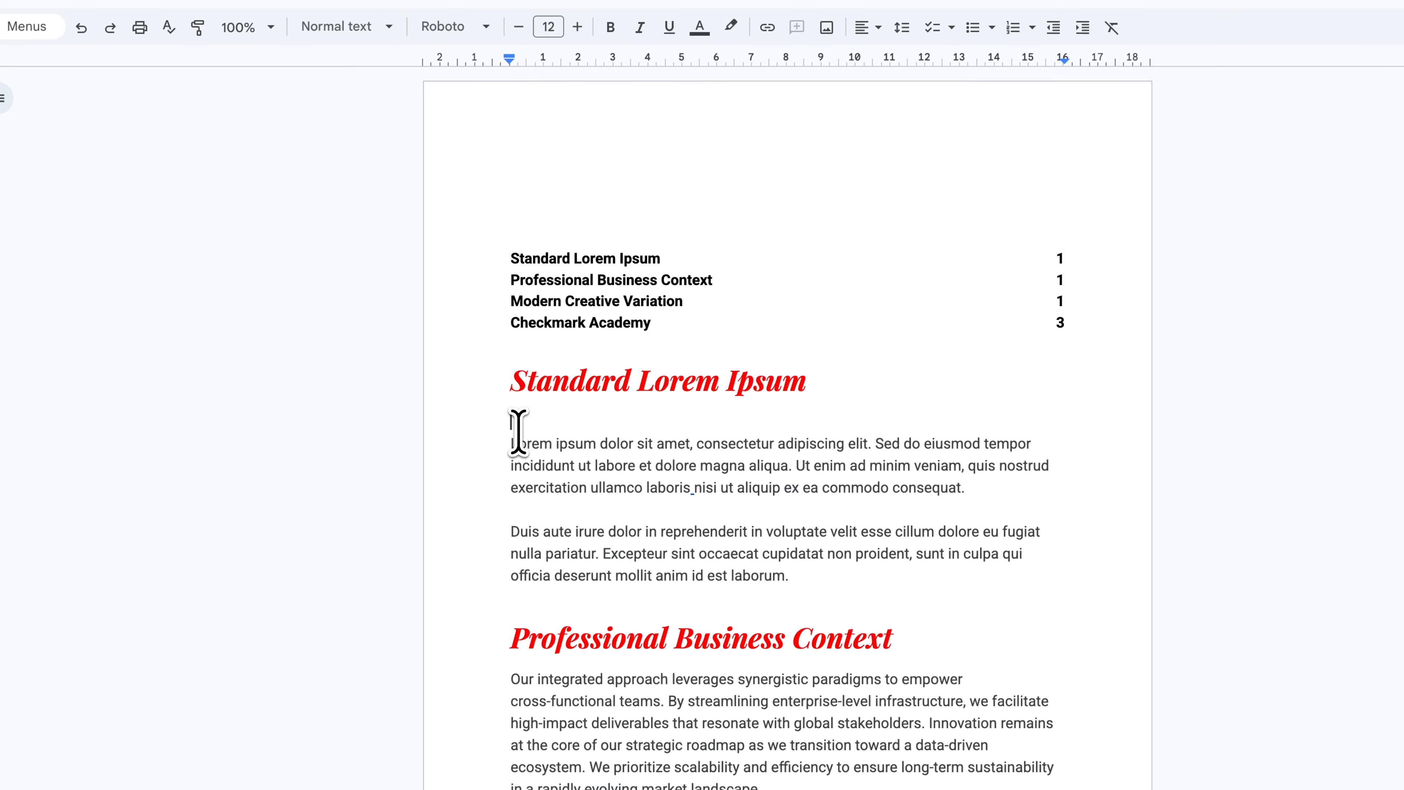
{"action": "type", "text": "S"}
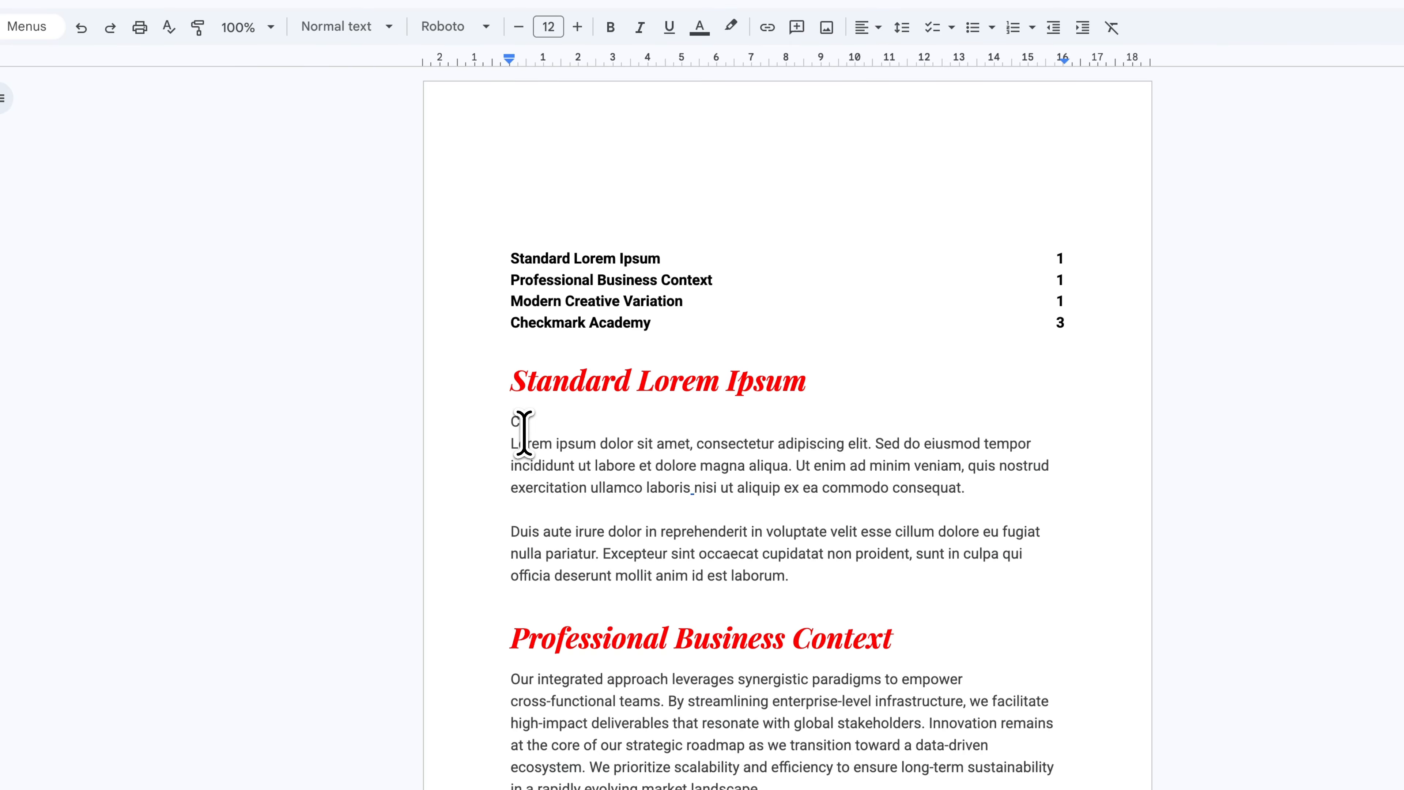
{"action": "type", "text": "ubchapter 1"}
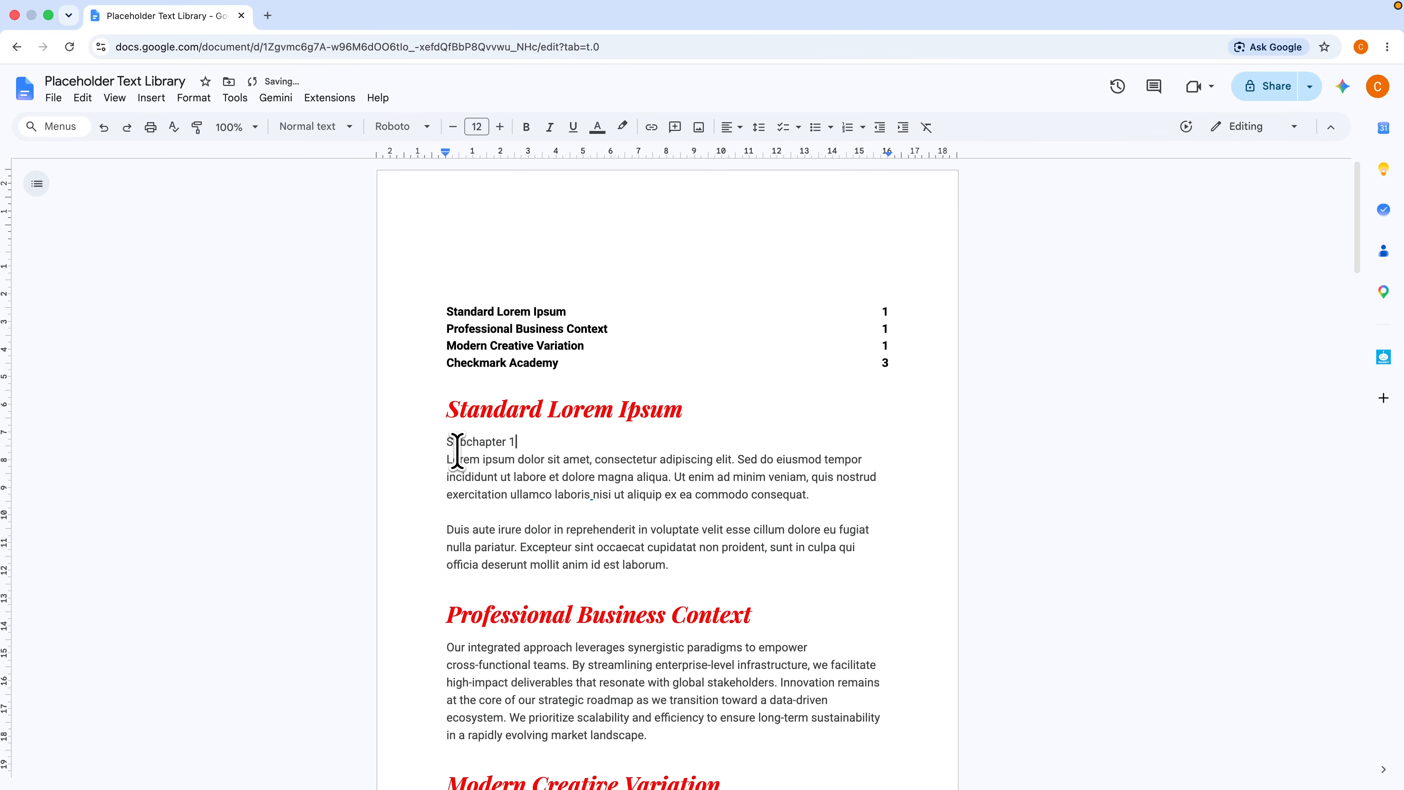
{"action": "left_click", "coordinate": [463, 511]}
{"action": "type", "text": "Subchapter 2"}
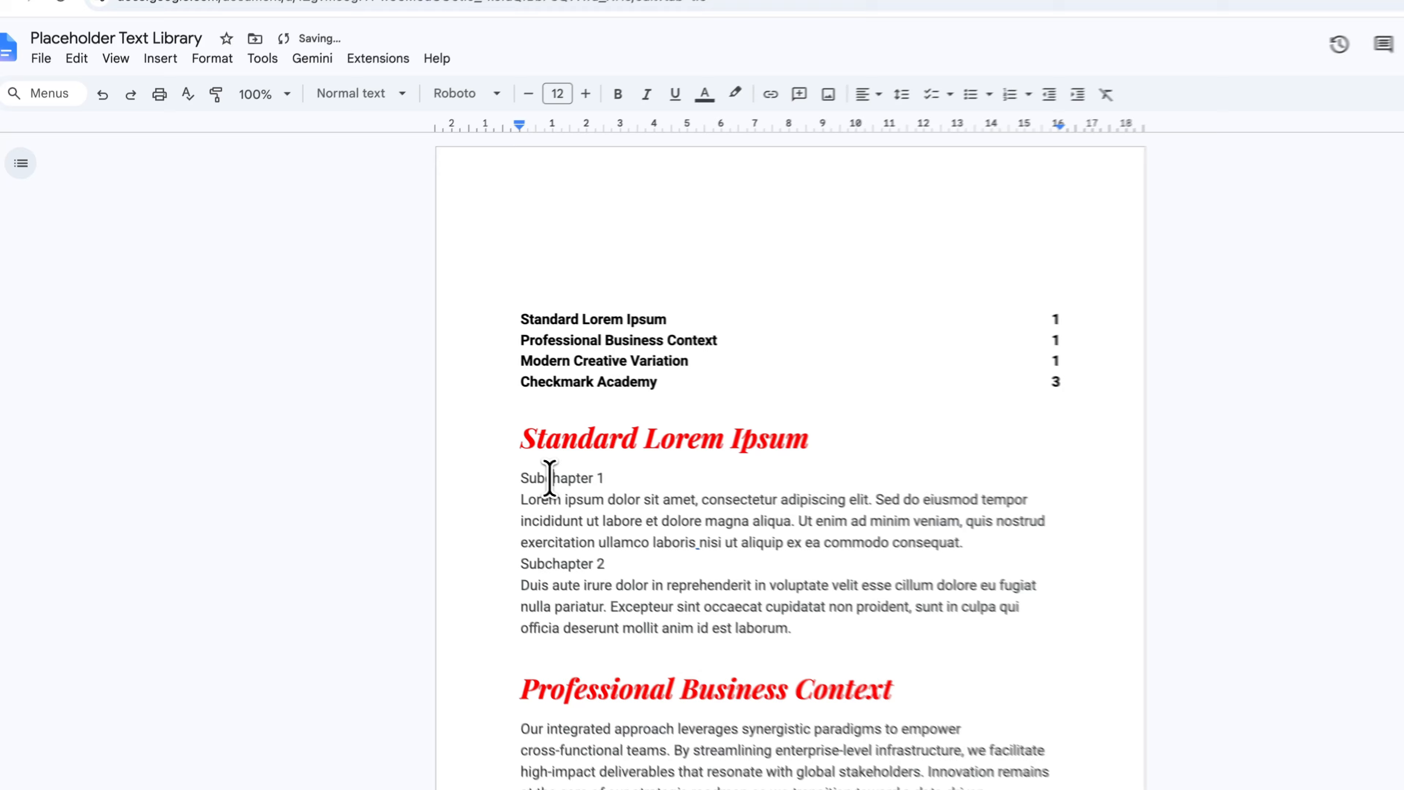
Apply the Heading 2 style to the "Subchapter 1" and "Subchapter 2" lines
{"action": "triple_click", "coordinate": [450, 441]}
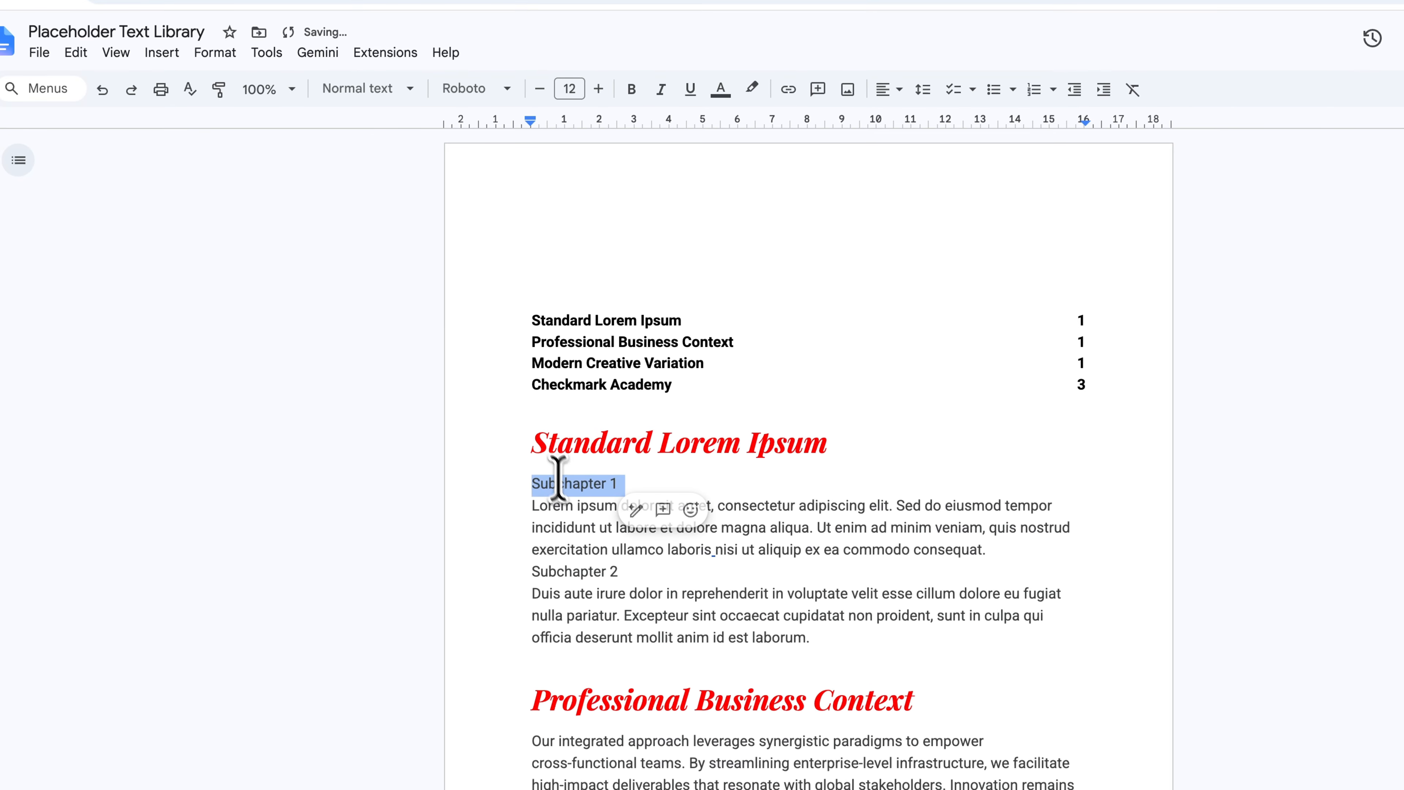
{"action": "left_click", "coordinate": [315, 127]}
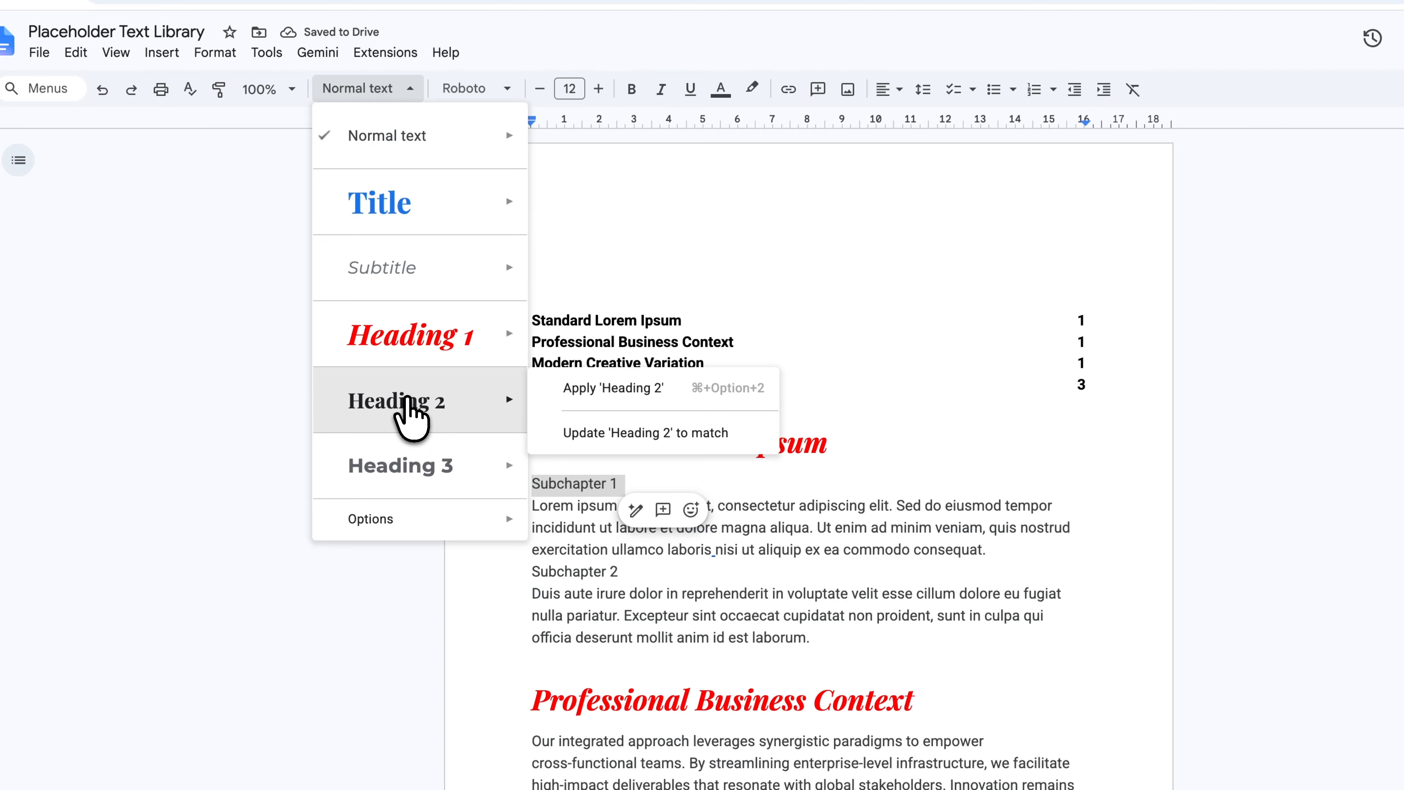
{"action": "left_click", "coordinate": [410, 407]}
{"action": "triple_click", "coordinate": [586, 602]}
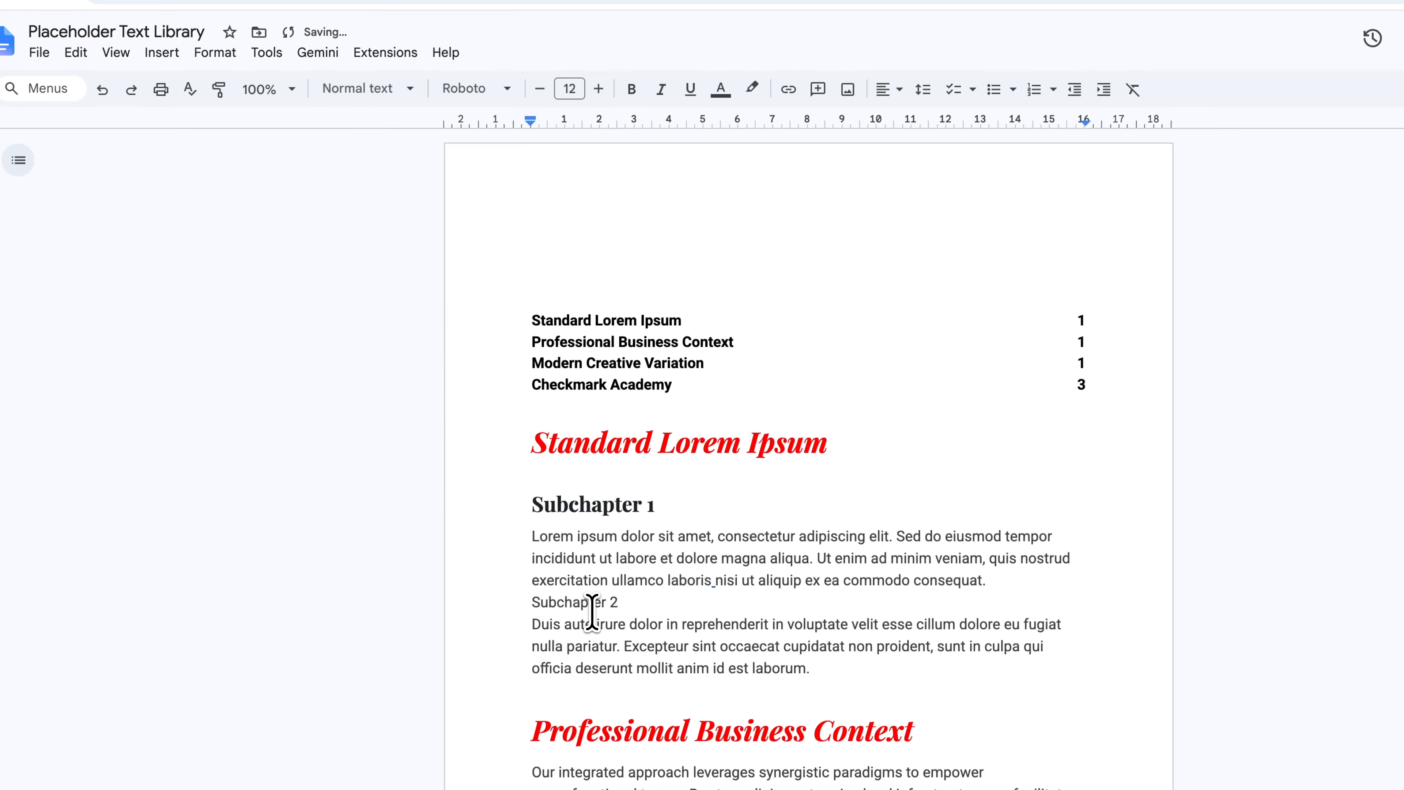
{"action": "left_click", "coordinate": [392, 91]}
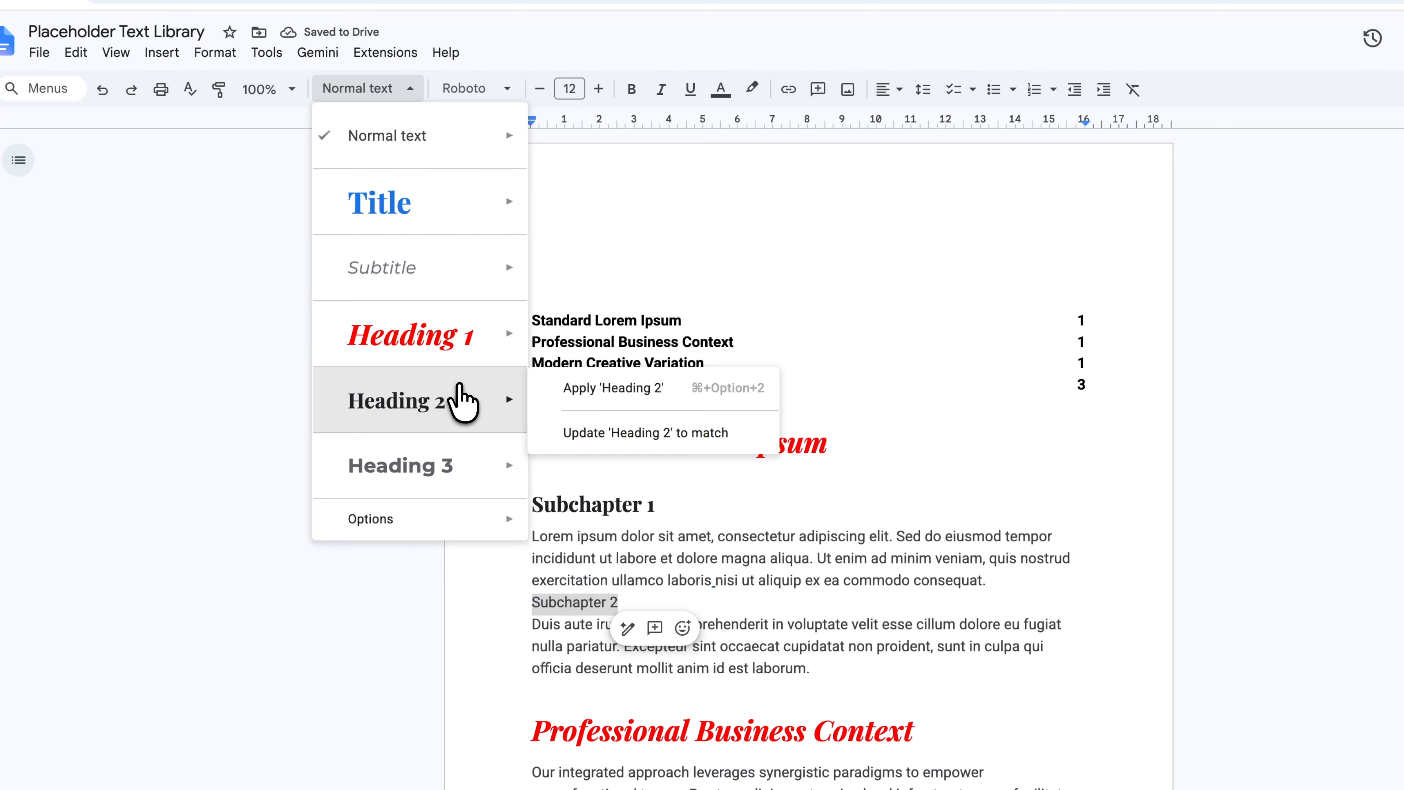
{"action": "left_click", "coordinate": [460, 398]}
Reduce the "Subchapter 1" heading to font size 12 and update the Heading 2 style to match it
{"action": "triple_click", "coordinate": [559, 498]}
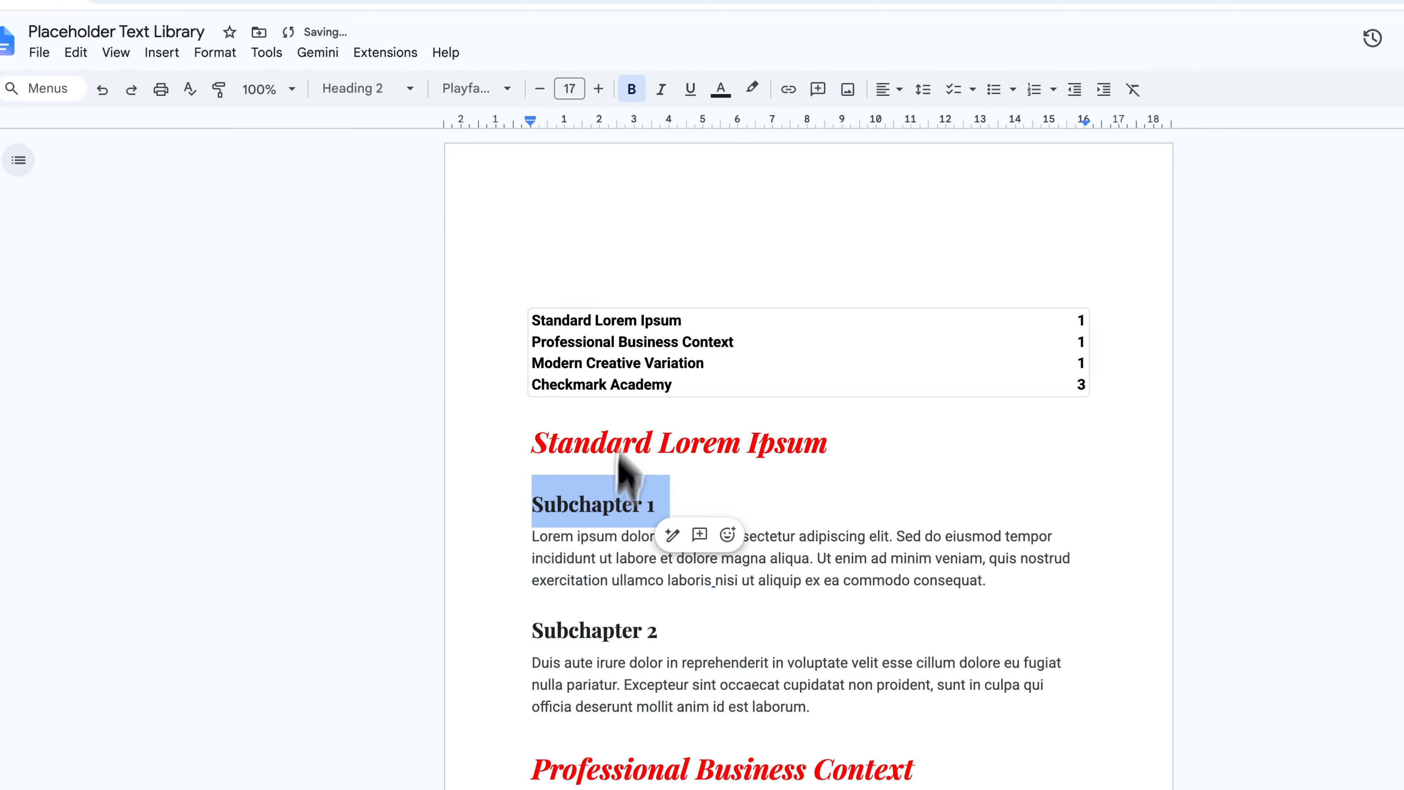
{"action": "left_click", "coordinate": [539, 89]}
{"action": "left_click", "coordinate": [539, 91]}
{"action": "left_click", "coordinate": [539, 92]}
{"action": "left_click", "coordinate": [539, 91]}
{"action": "left_click", "coordinate": [539, 91]}
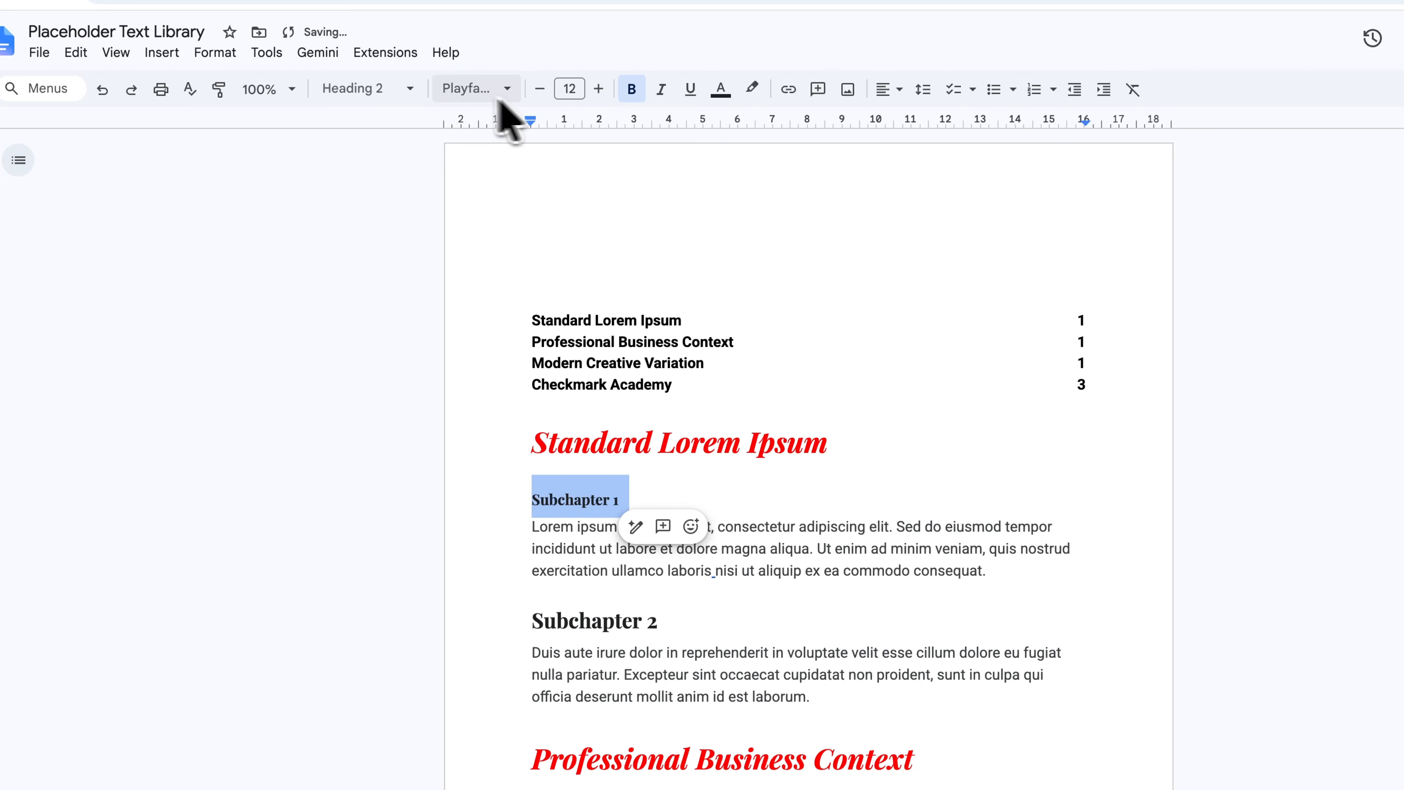
{"action": "left_click", "coordinate": [378, 91]}
{"action": "mouse_move", "coordinate": [437, 399]}
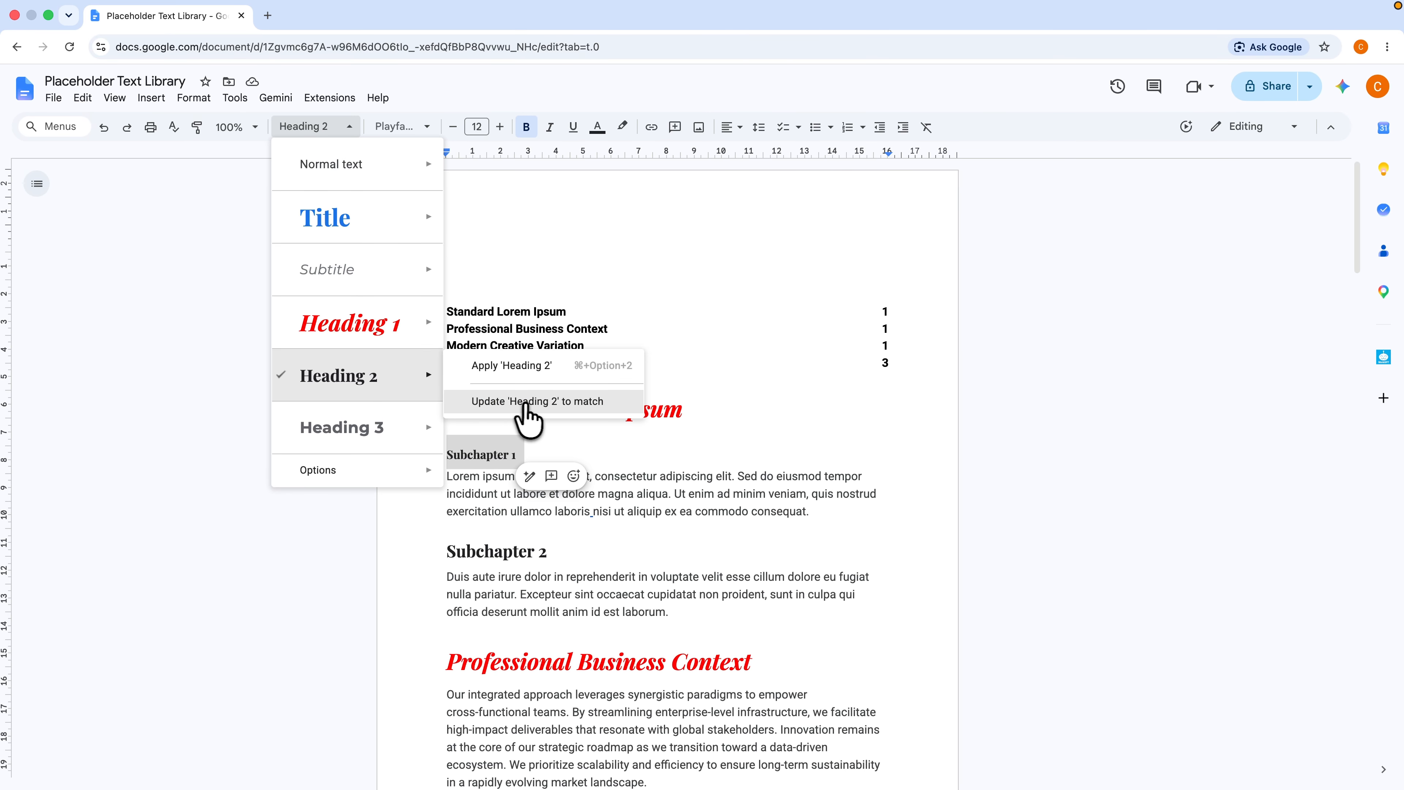
{"action": "left_click", "coordinate": [541, 403]}
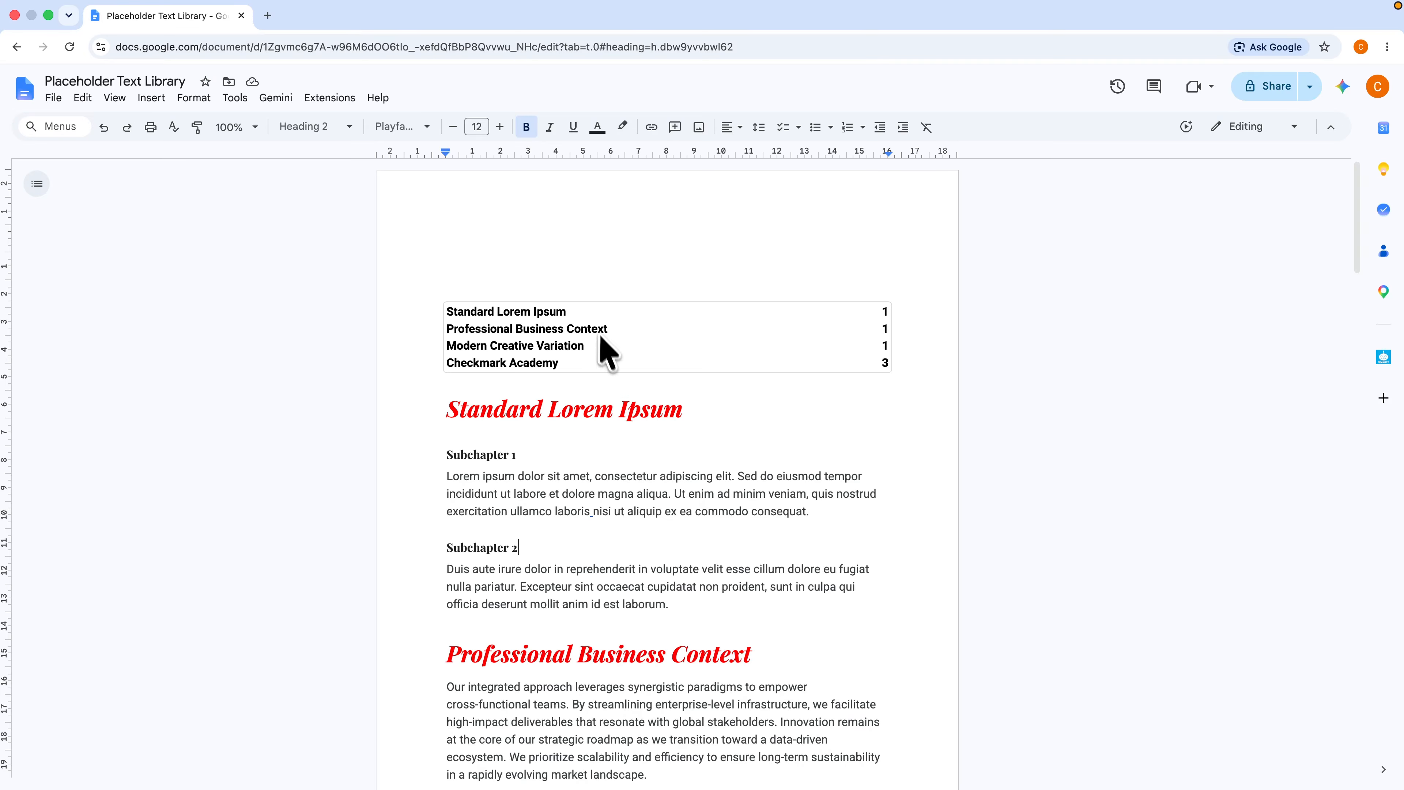
Refresh the table of contents so it includes the two subchapters
{"action": "left_click", "coordinate": [590, 311]}
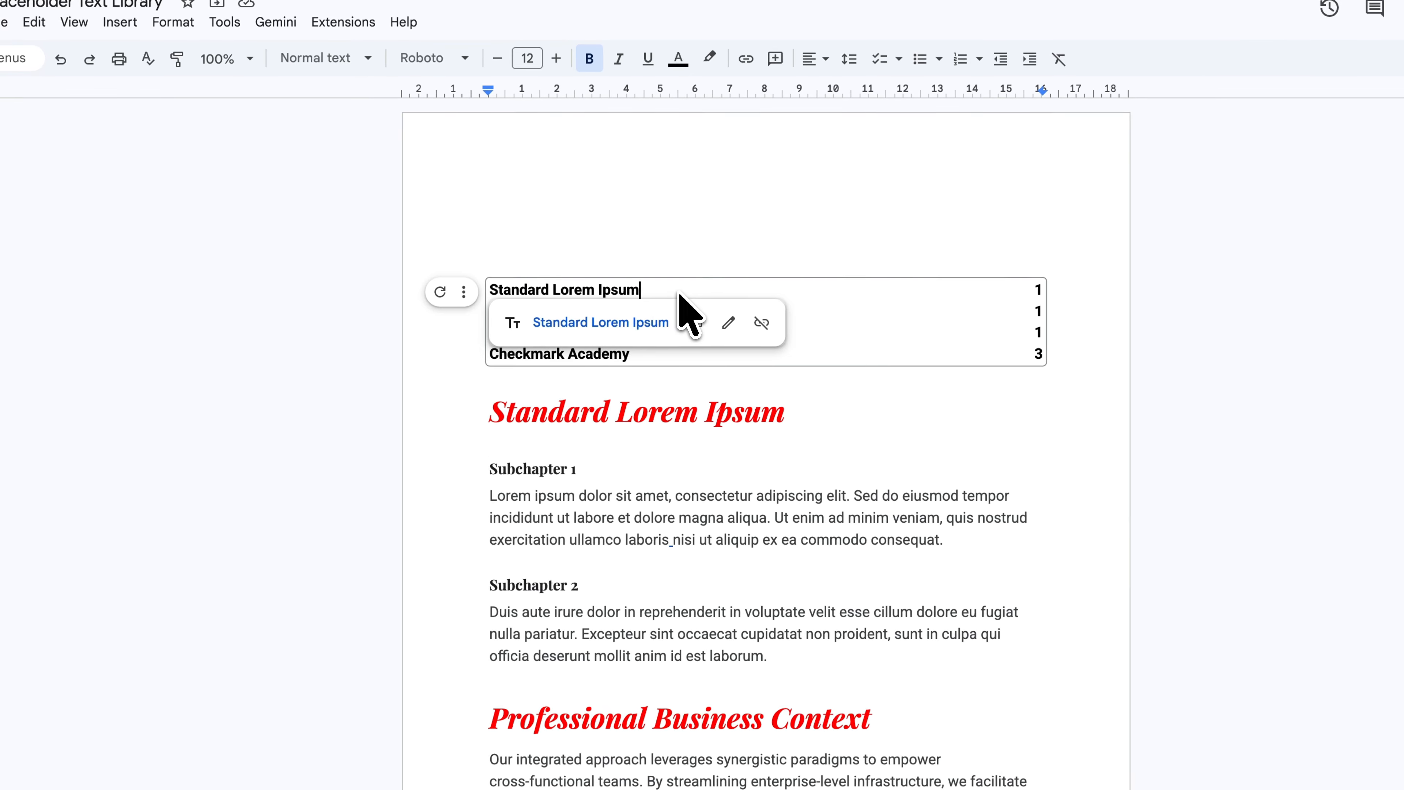
{"action": "left_click", "coordinate": [440, 291]}
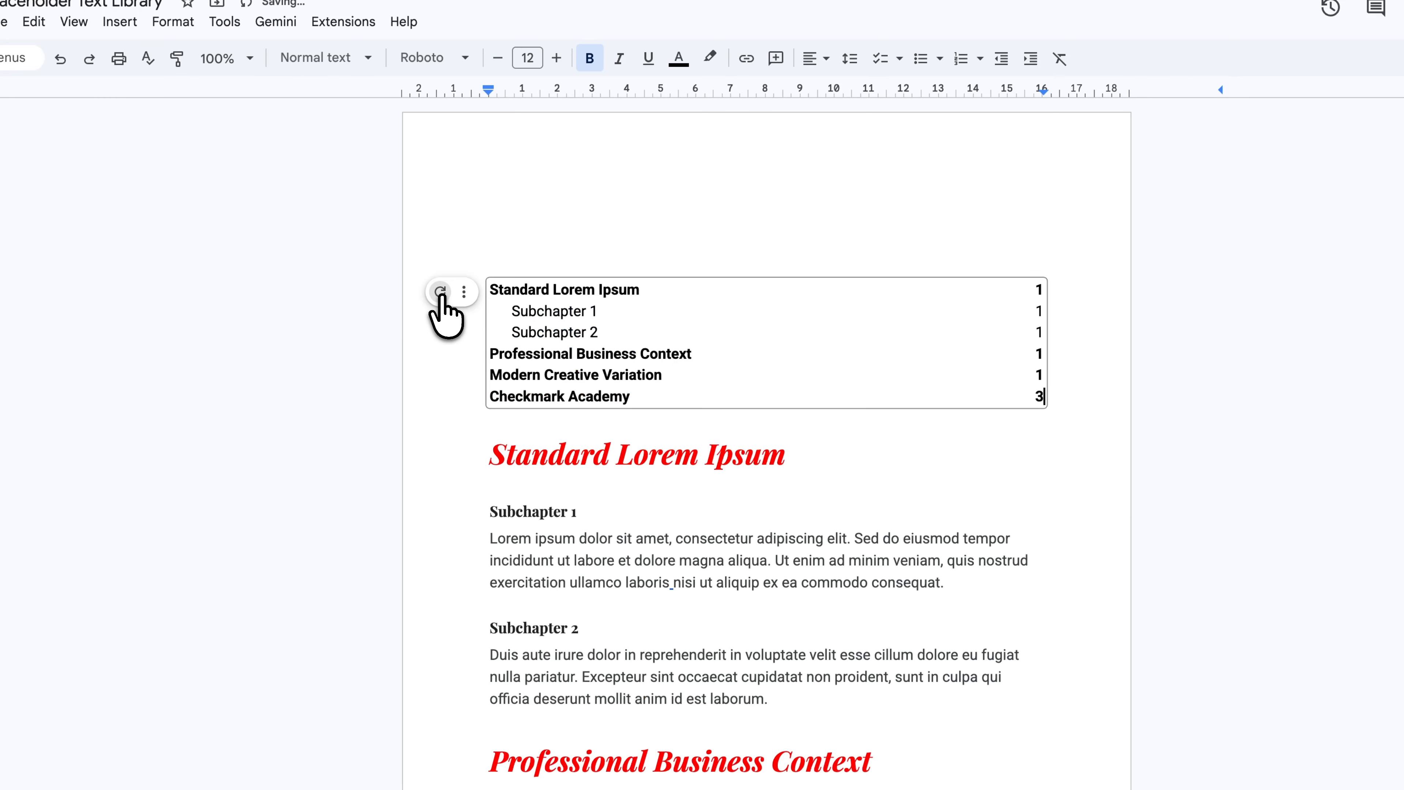
{"action": "left_click", "coordinate": [589, 235]}
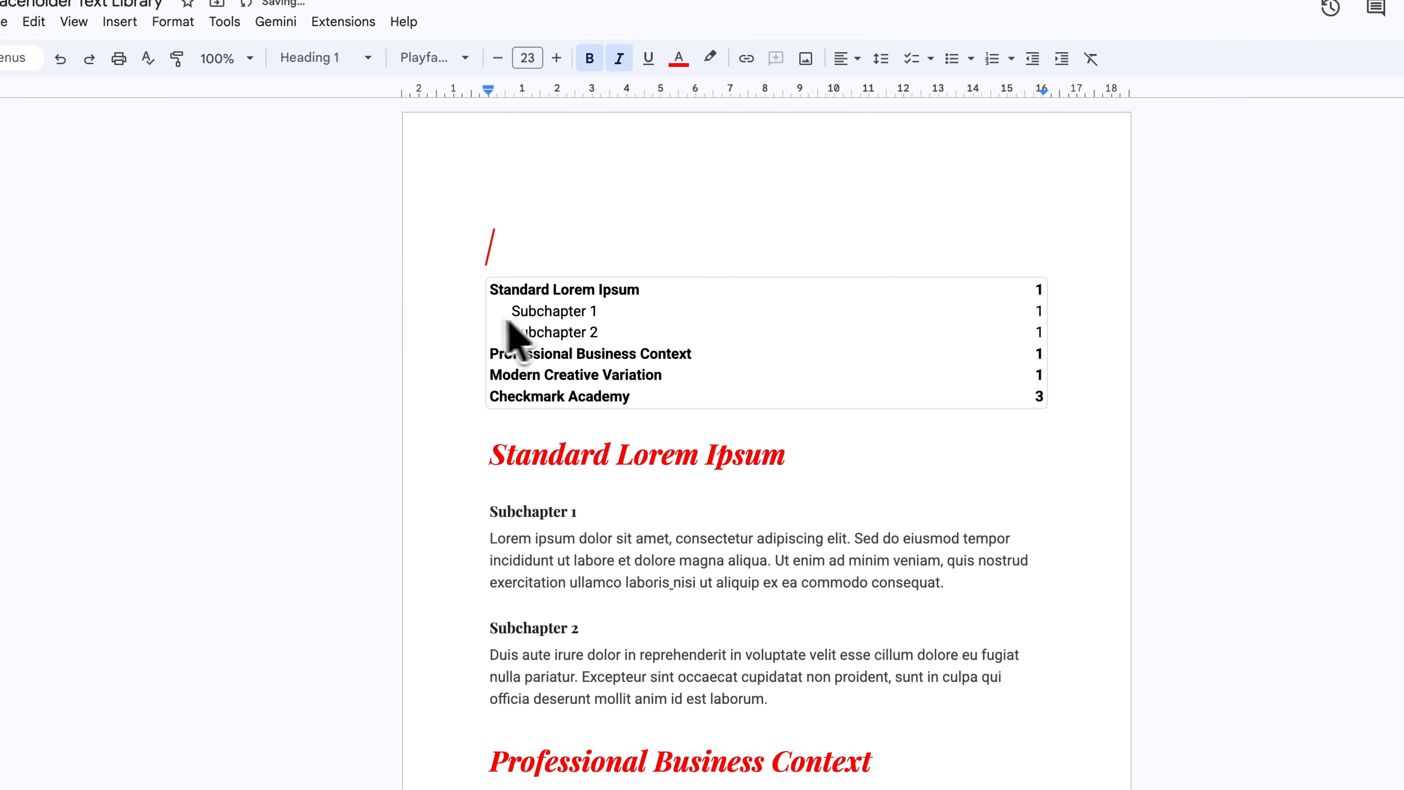
Follow the "Subchapter 1" link in the table of contents to its heading
{"action": "left_click", "coordinate": [556, 309]}
{"action": "double_click", "coordinate": [646, 238]}
{"action": "left_click", "coordinate": [554, 312]}
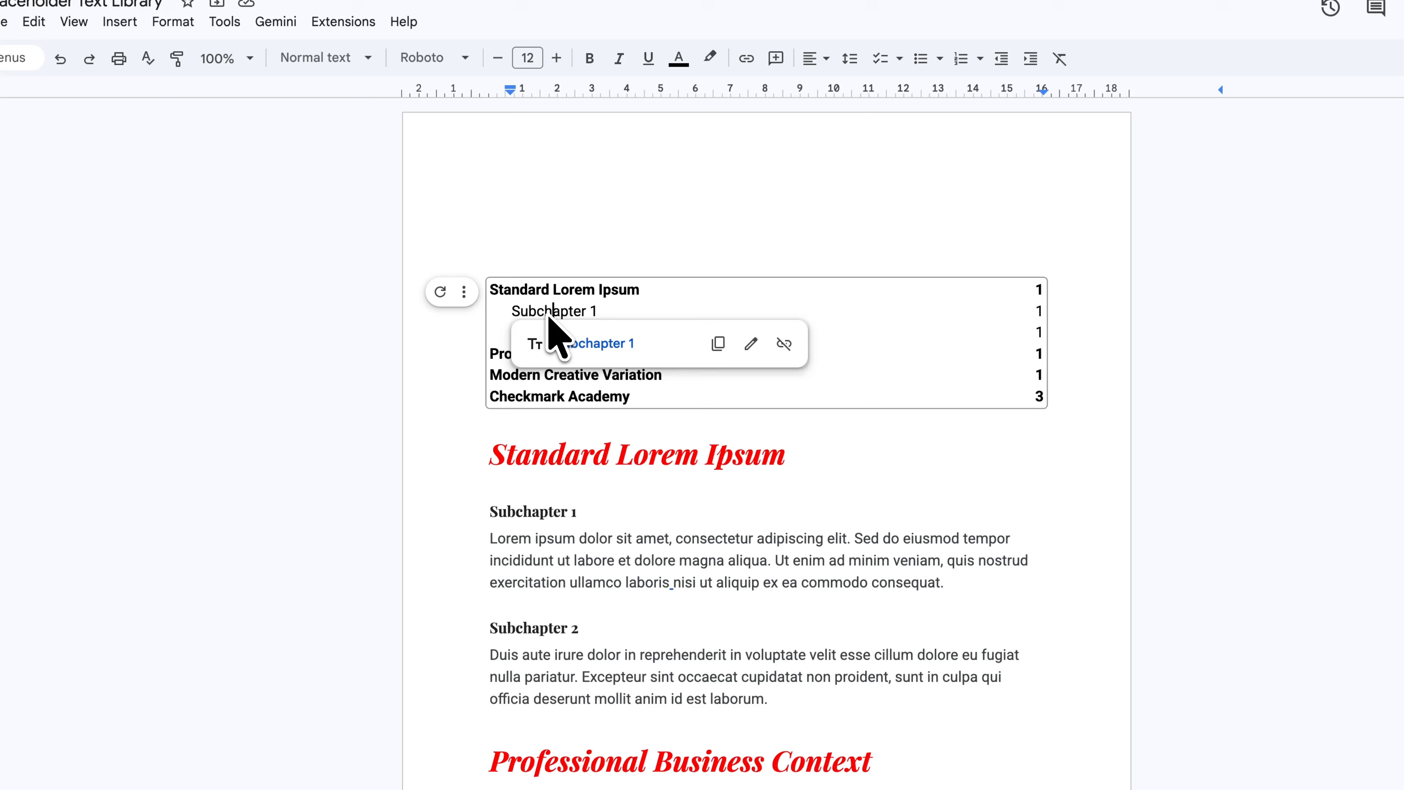
{"action": "left_click", "coordinate": [590, 348]}
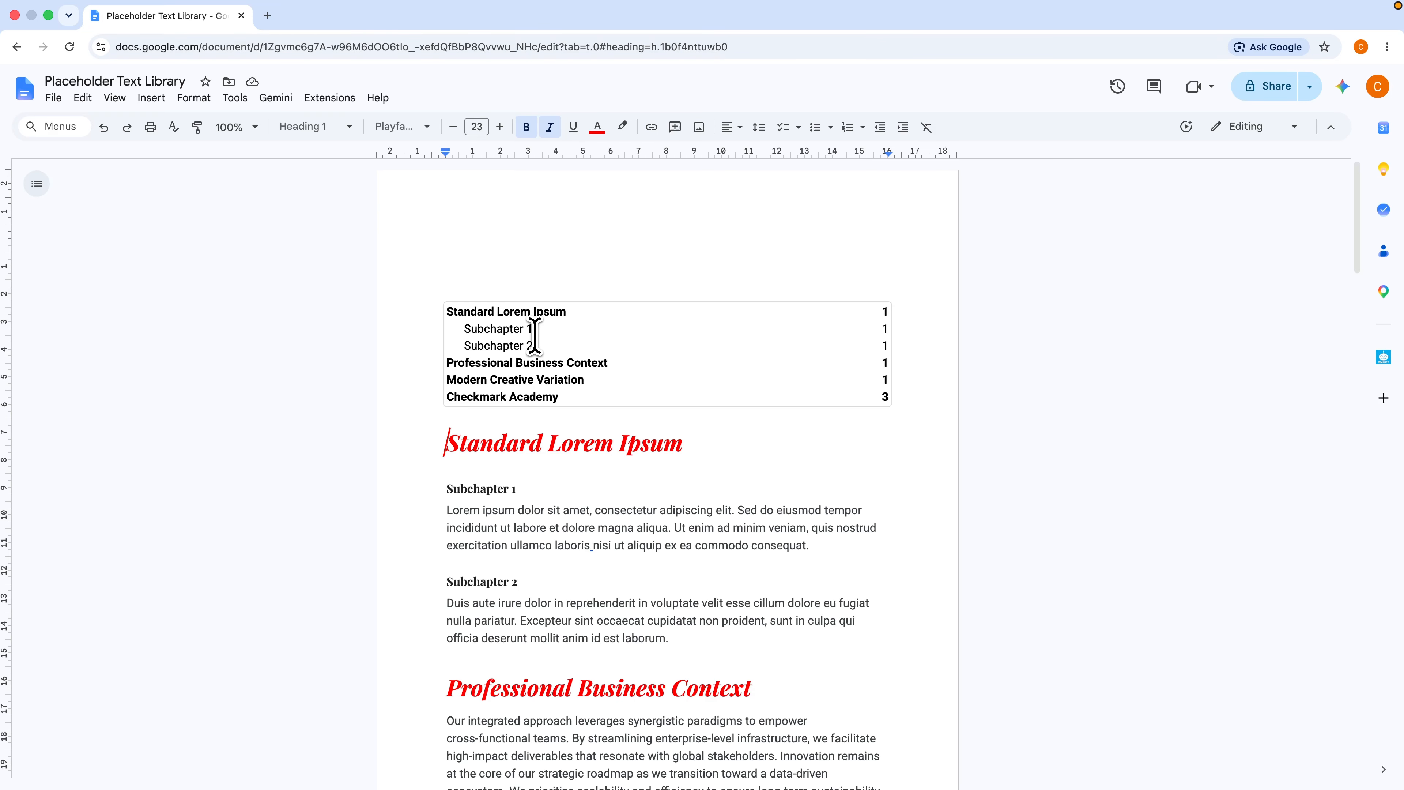
Insert a next-page section break in front of the "Standard Lorem Ipsum" heading, below the table of contents
{"action": "left_click", "coordinate": [151, 97]}
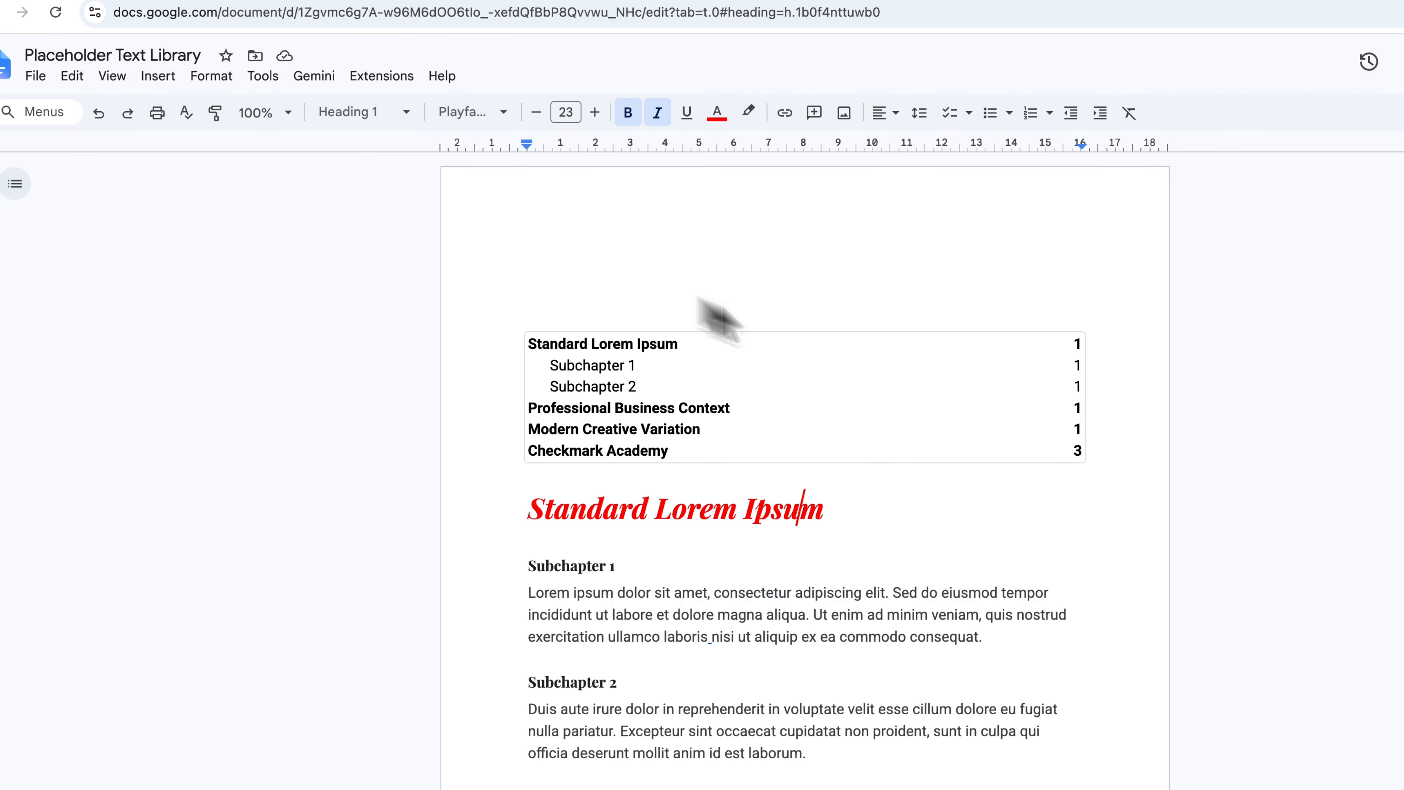
{"action": "left_click", "coordinate": [778, 330]}
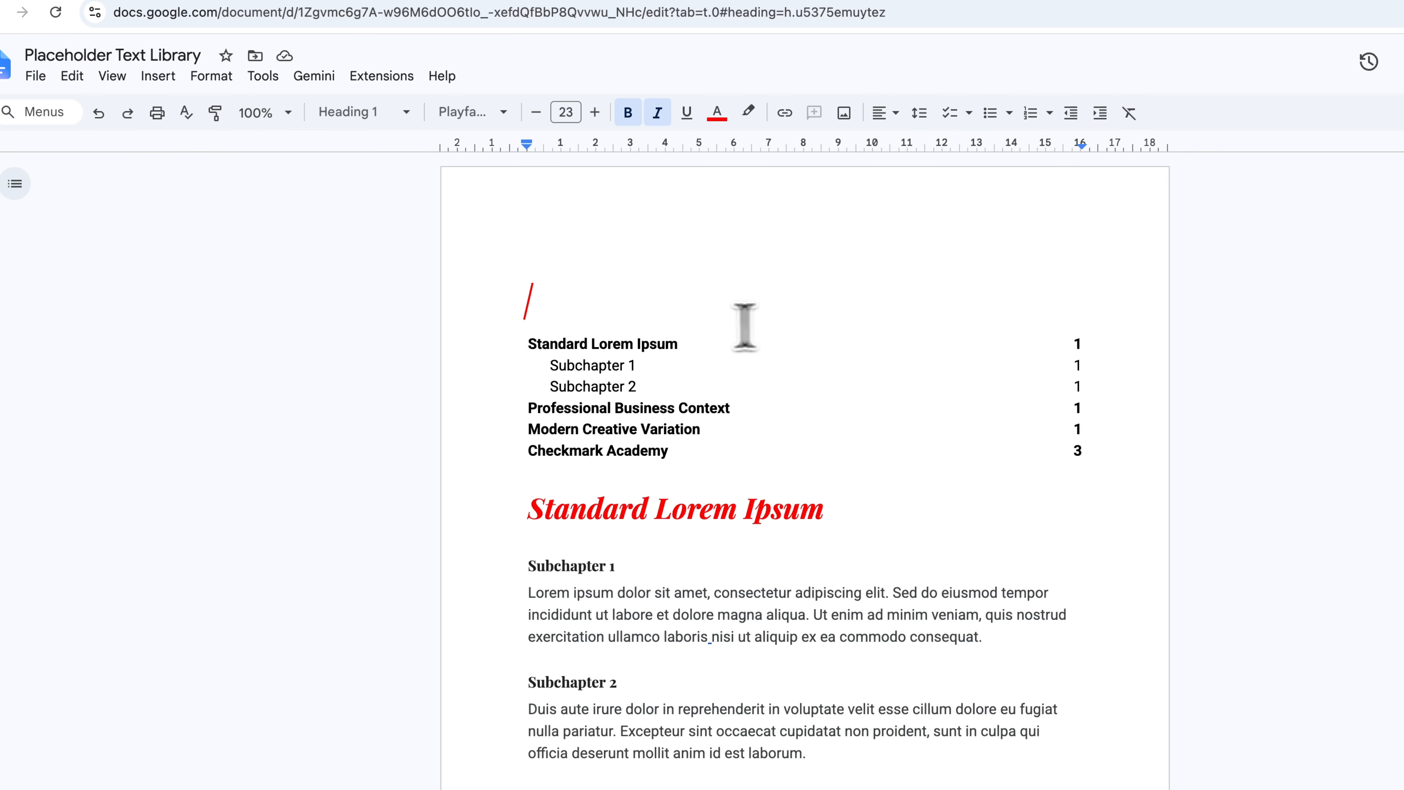
{"action": "left_click", "coordinate": [531, 512]}
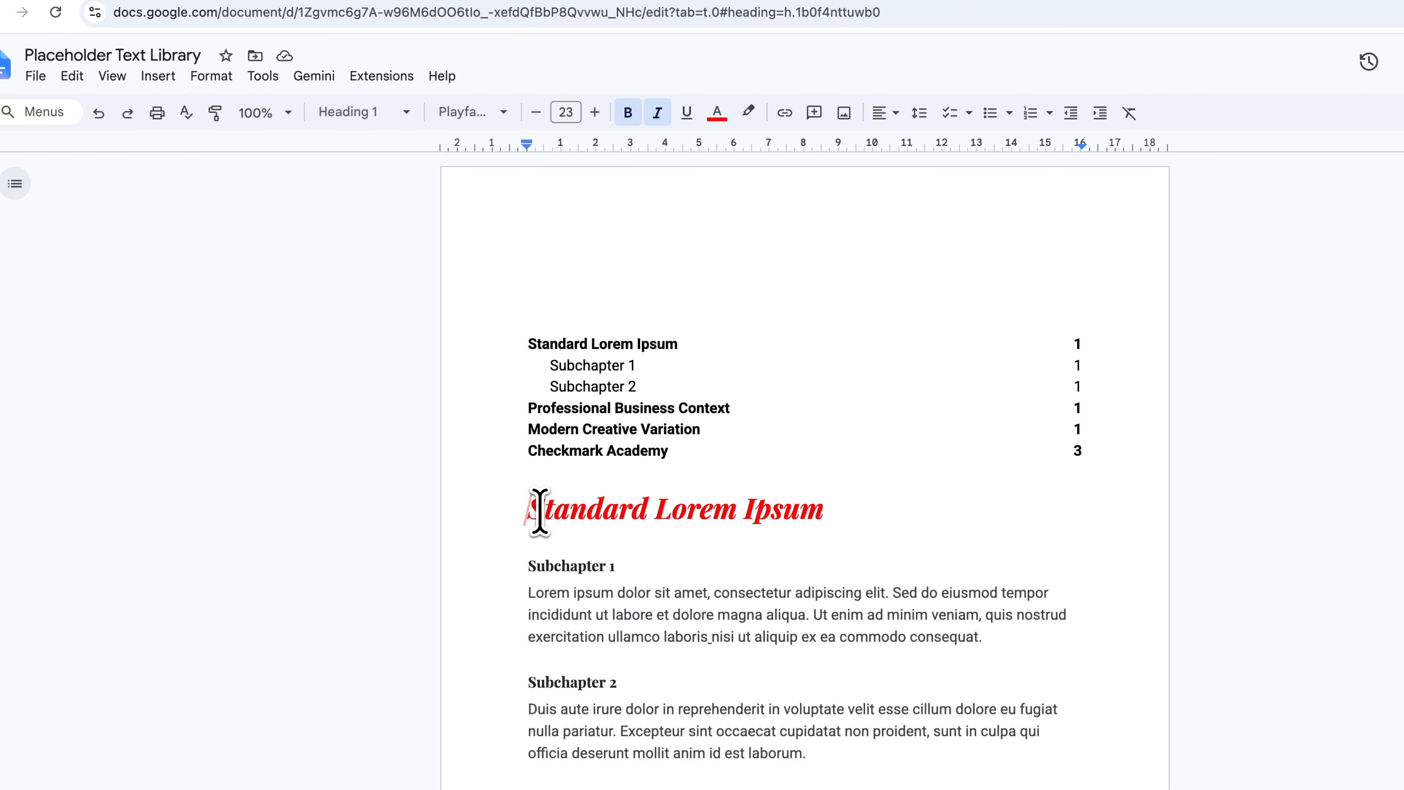
{"action": "left_click", "coordinate": [160, 78]}
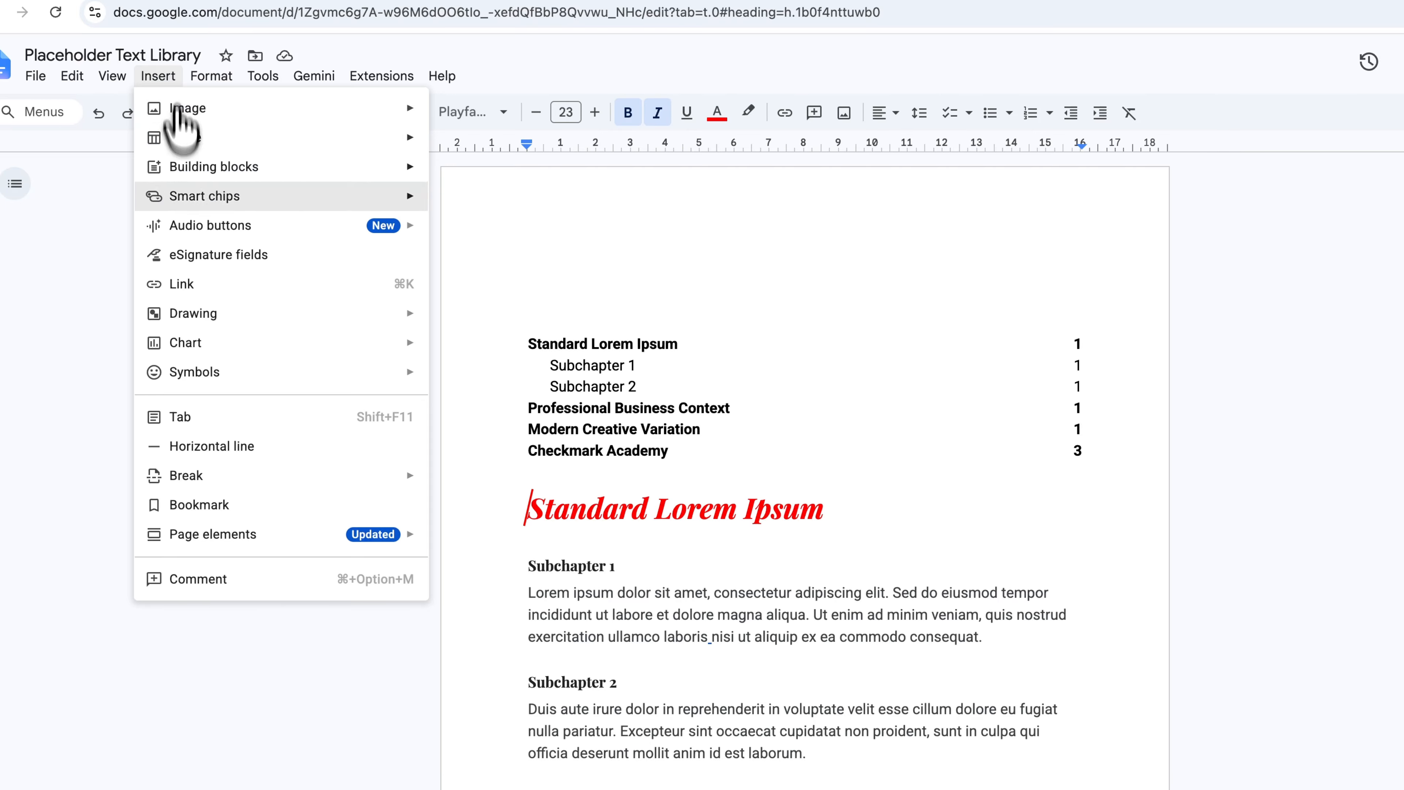
{"action": "mouse_move", "coordinate": [224, 477]}
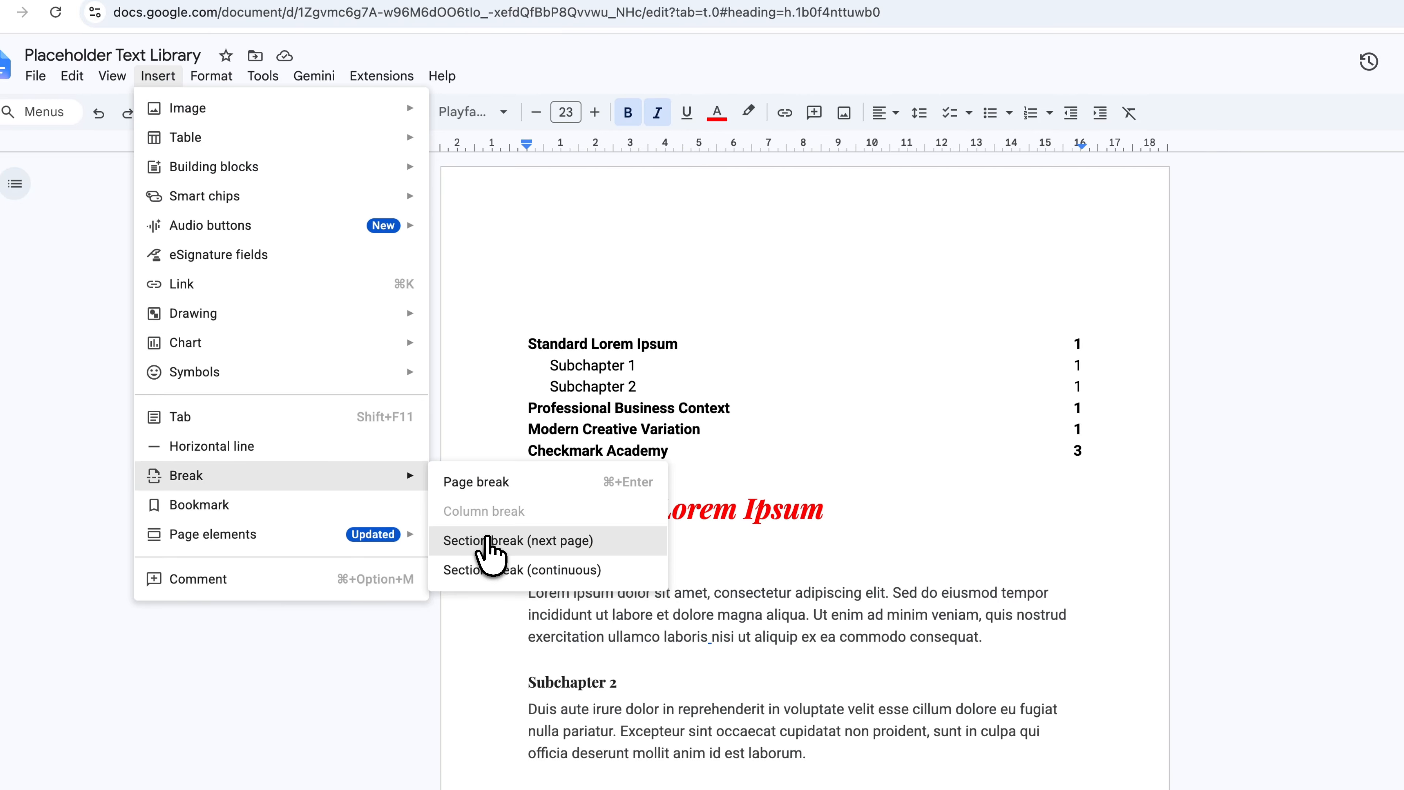
{"action": "left_click", "coordinate": [503, 539]}
{"action": "scroll", "coordinate": [523, 497], "scroll_direction": "up", "scroll_amount": 7}
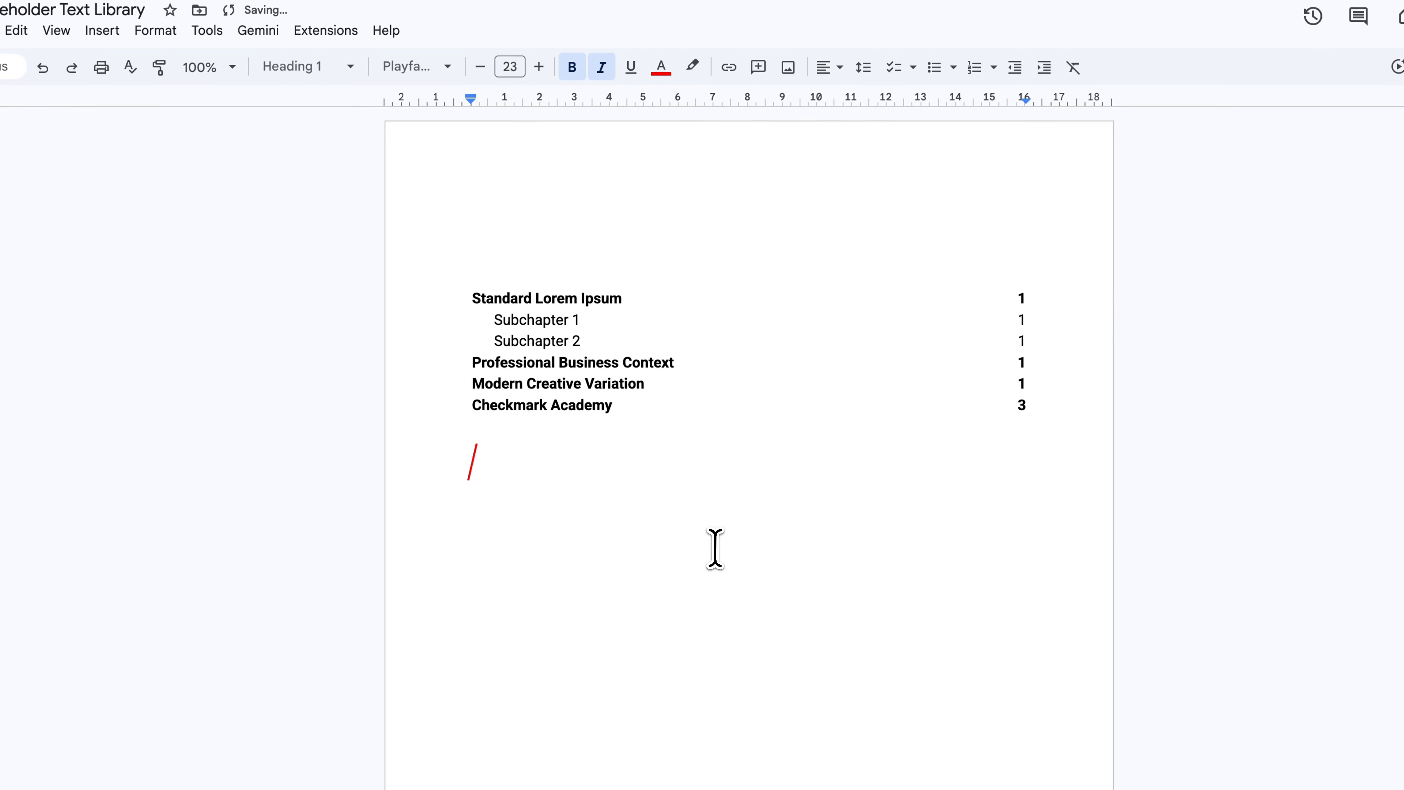
Follow the "Modern Creative Variation" link in the table of contents to its heading
{"action": "left_click_drag", "start_coordinate": [714, 549], "coordinate": [578, 269]}
{"action": "left_click", "coordinate": [555, 248]}
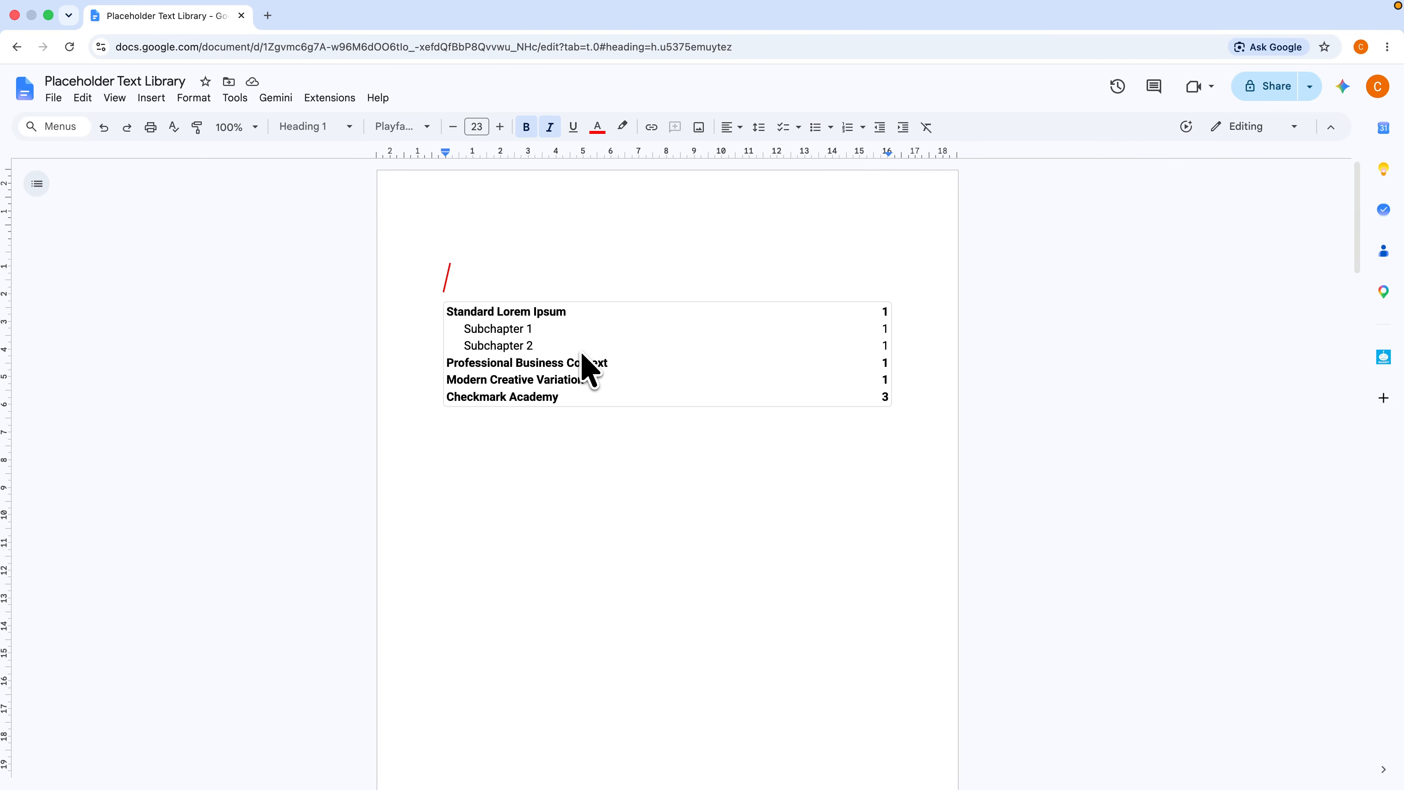
{"action": "left_click", "coordinate": [544, 387]}
{"action": "left_click", "coordinate": [528, 406]}
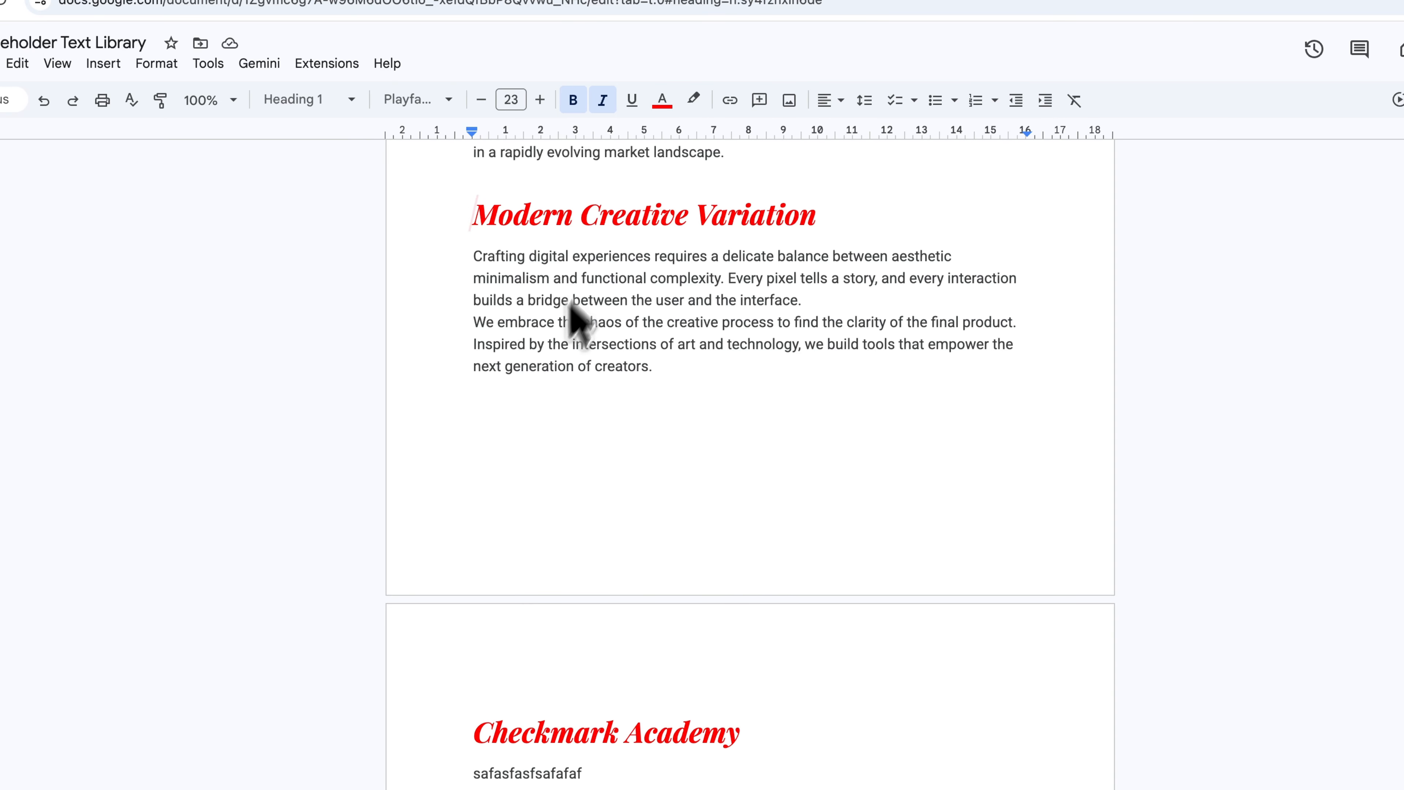